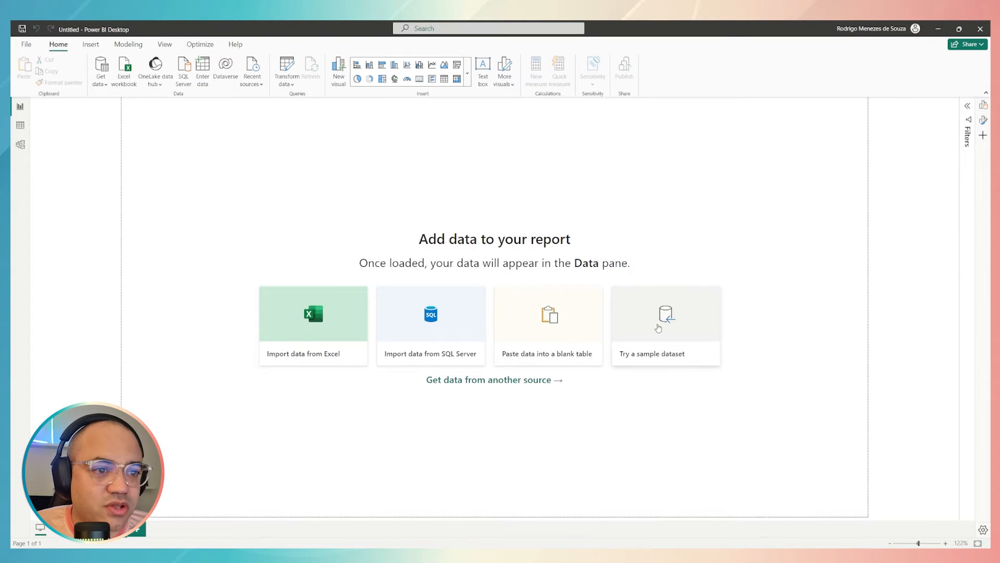
# Load the sample dataset, select the financials table from Financial Sample.xlsx, and open it for transformation in Power Query Editor
pyautogui.click(658, 328)
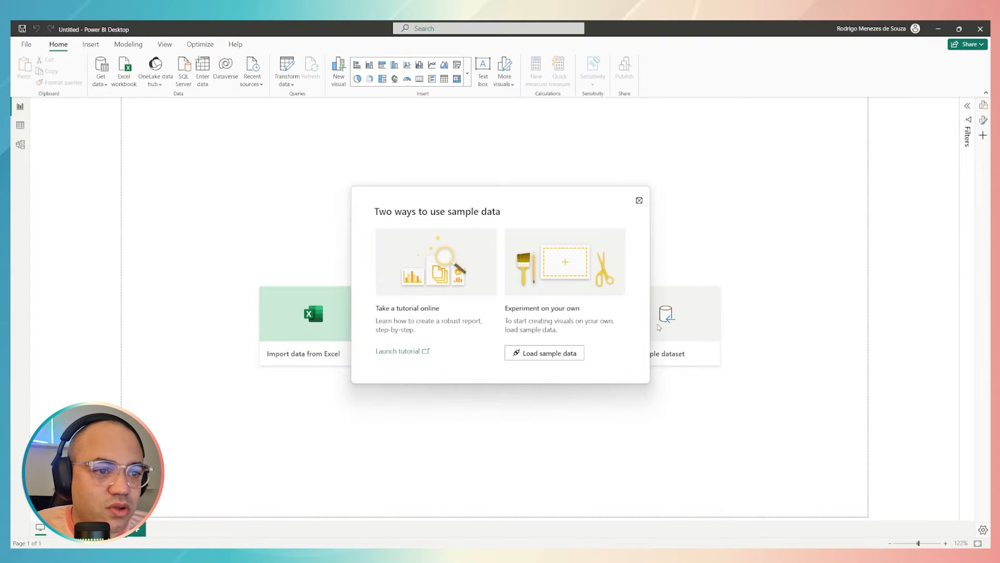
pyautogui.click(545, 353)
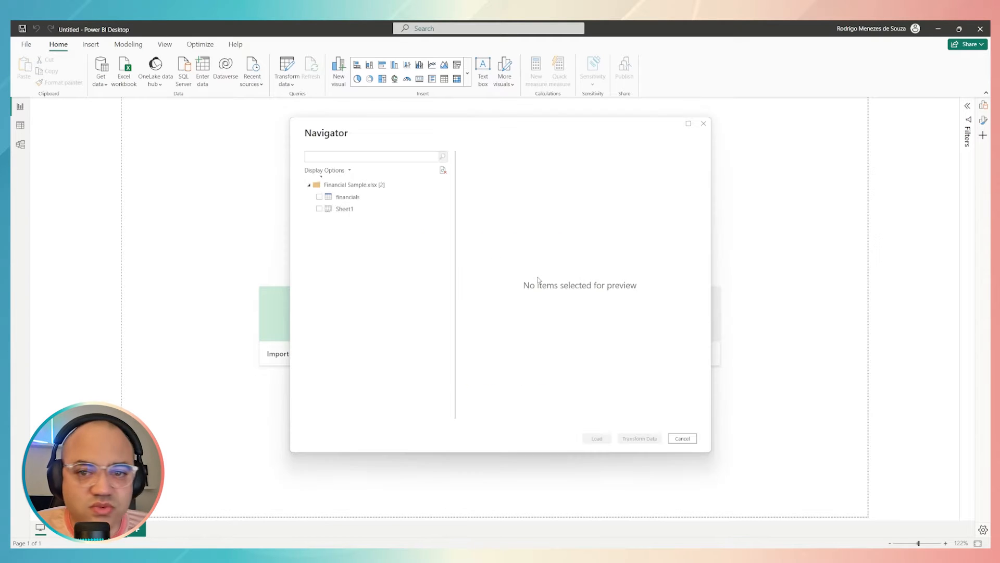
pyautogui.click(319, 196)
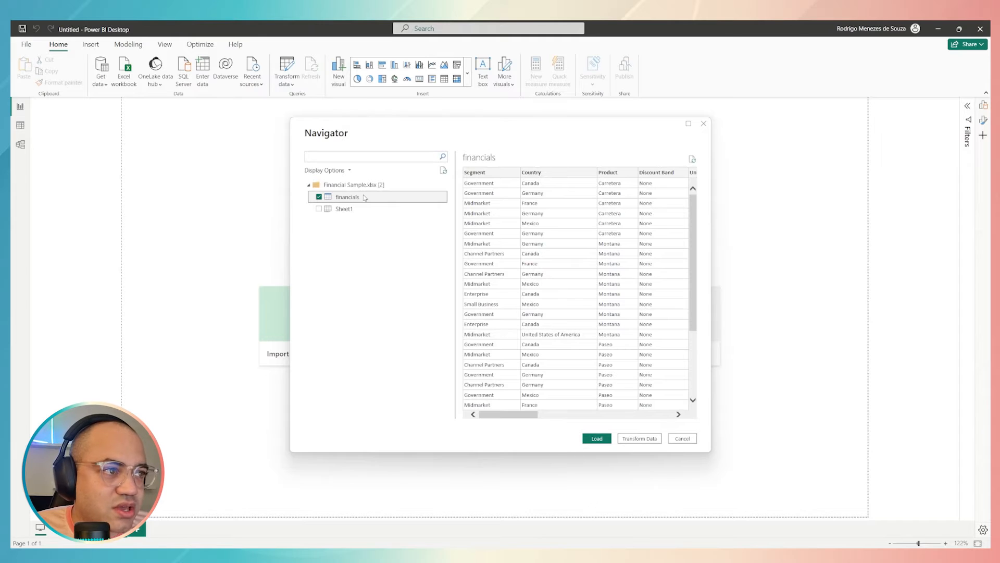
pyautogui.click(645, 438)
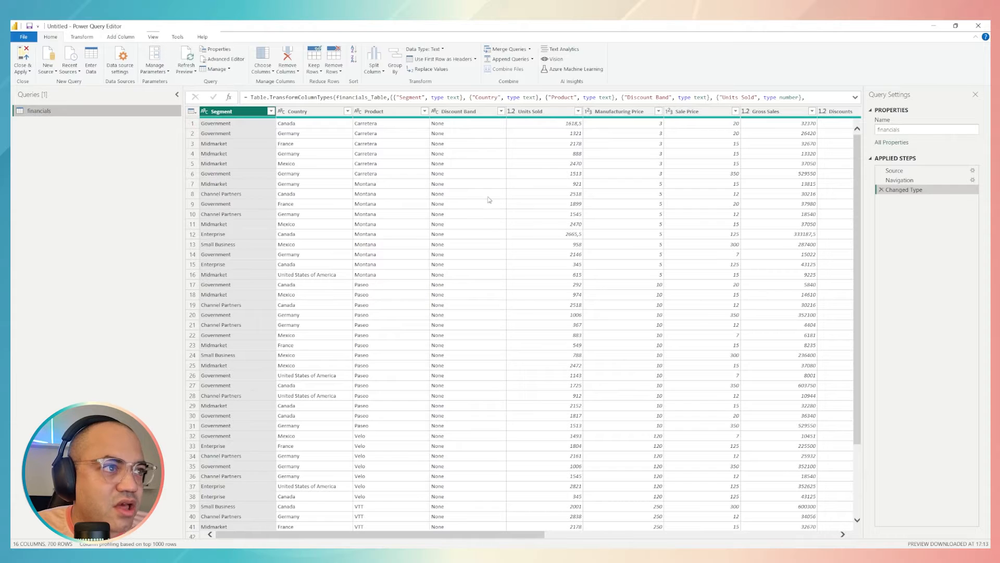
# Select the Date column in the financials query and delete the automatic Changed Type step
pyautogui.moveTo(481, 535); pyautogui.dragTo(777, 524)
pyautogui.click(589, 116)
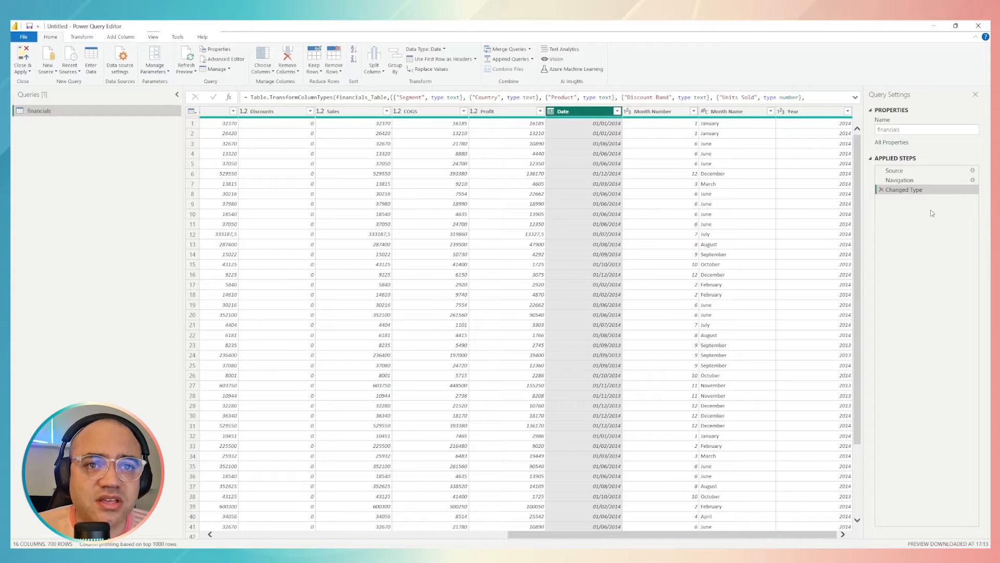
pyautogui.click(881, 190)
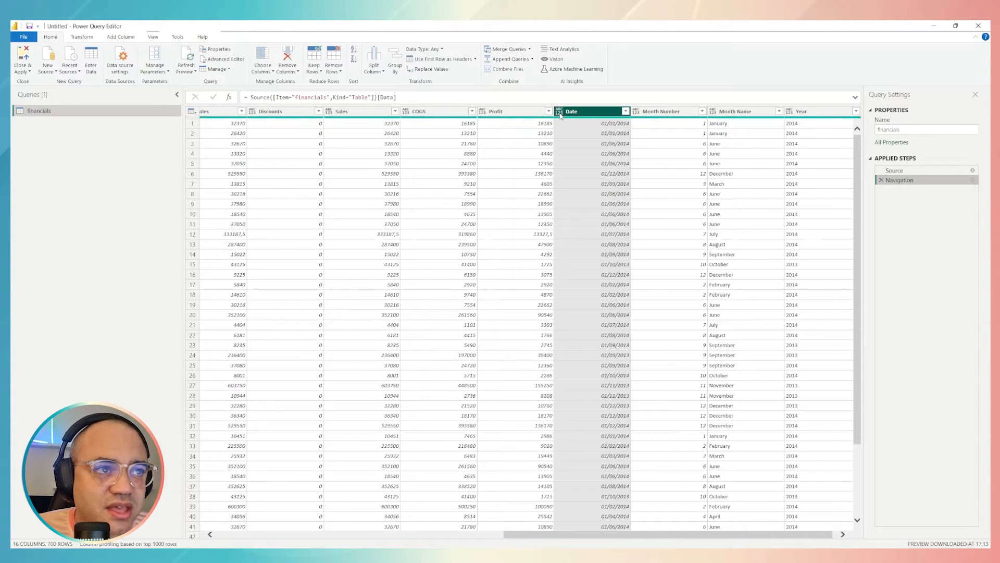
# Start a locale-based type change on the Date column and set the data type to Date
pyautogui.rightClick(580, 115)
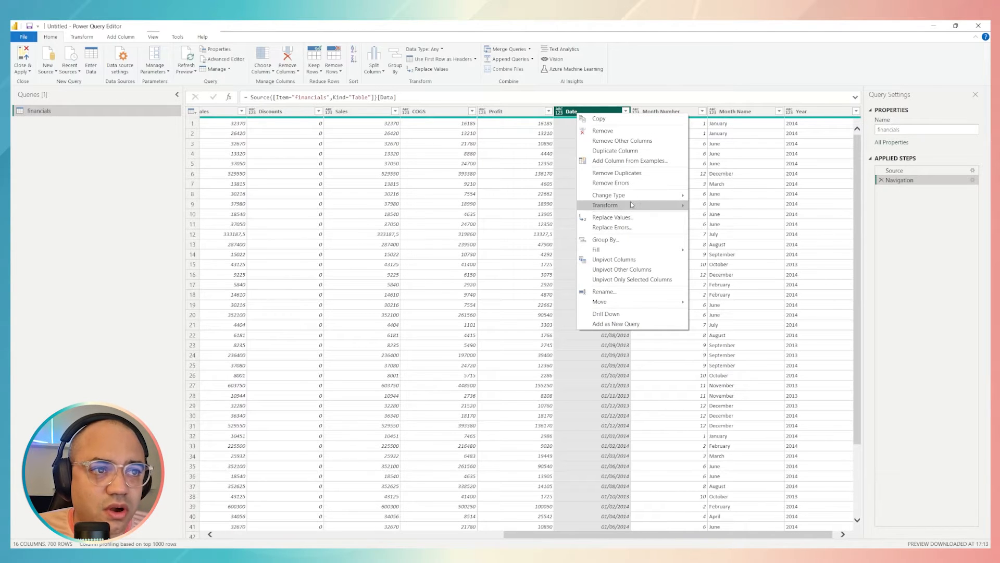
pyautogui.moveTo(631, 204)
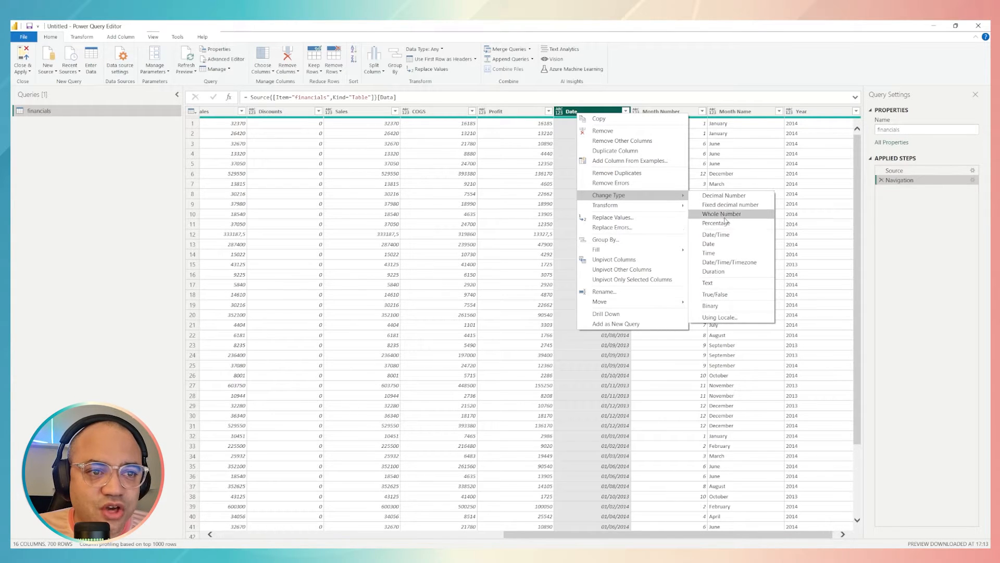
pyautogui.click(721, 318)
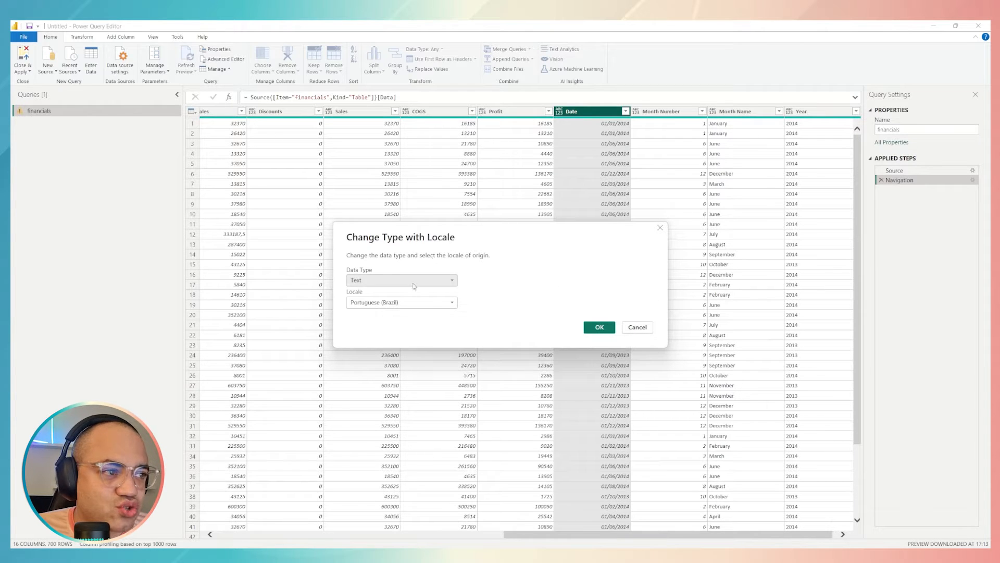
pyautogui.click(387, 280)
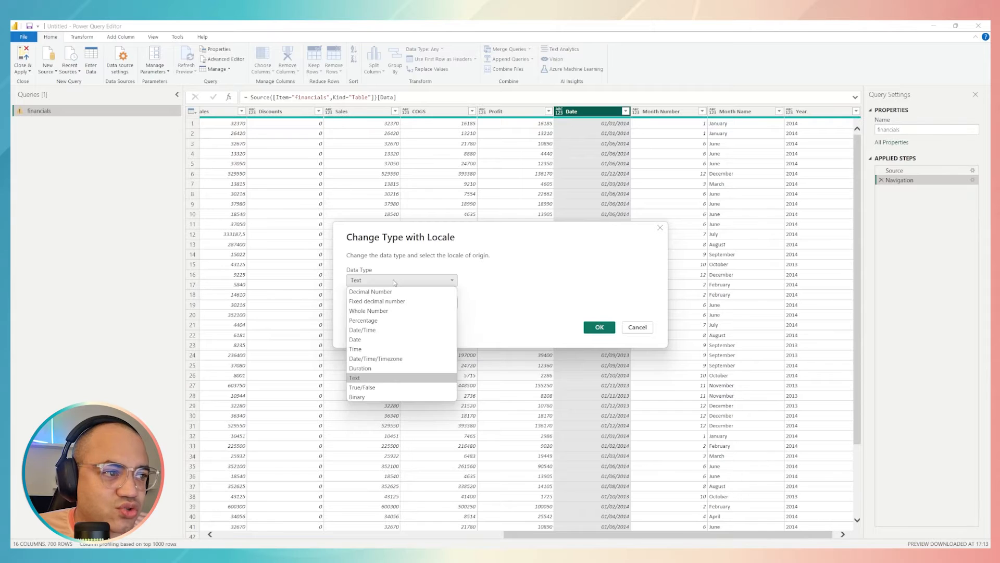
pyautogui.click(390, 339)
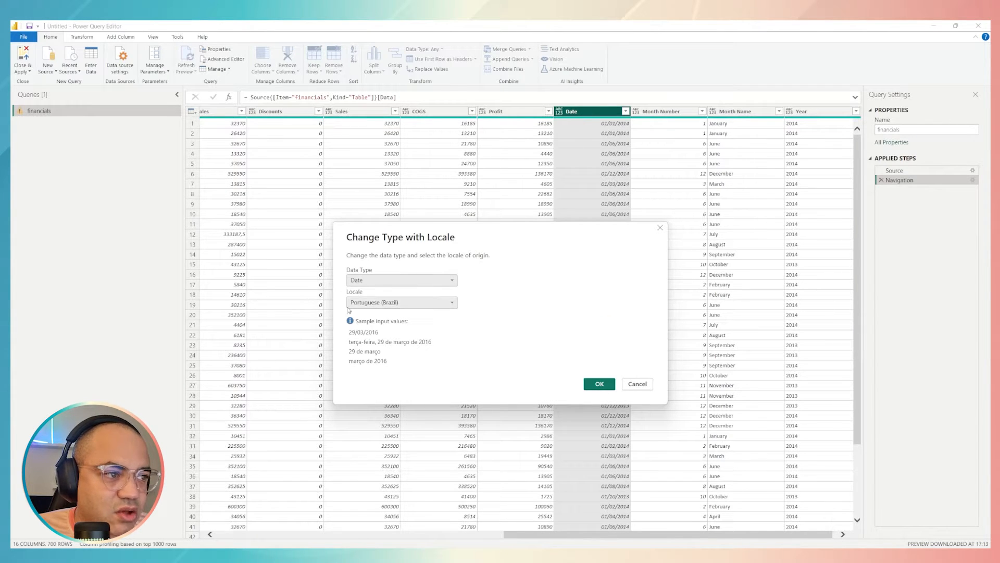
# Look through the available locales for the type change, including the Portuguese, English and Arabic regional variants
pyautogui.click(393, 303)
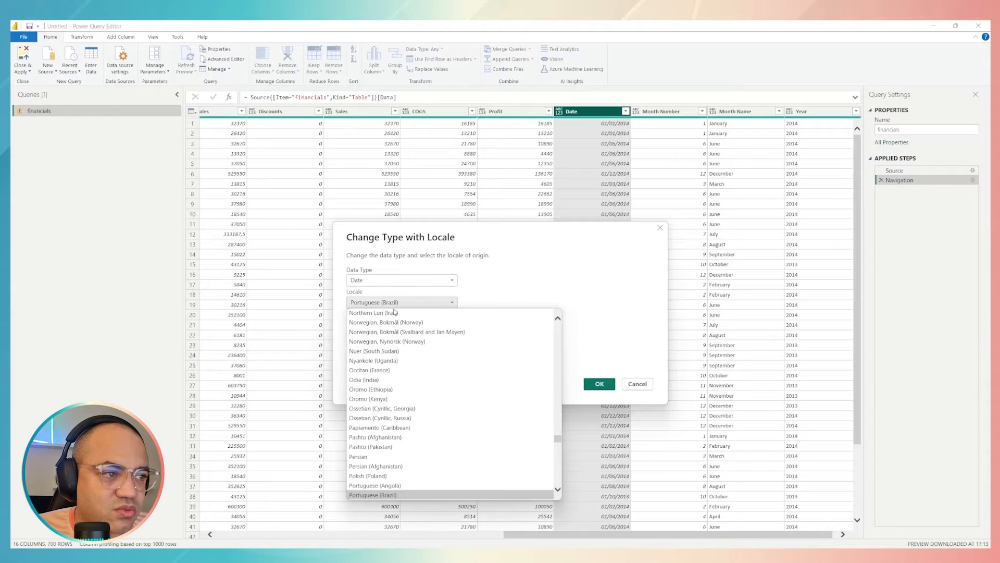
pyautogui.scroll(12, 448, 368)
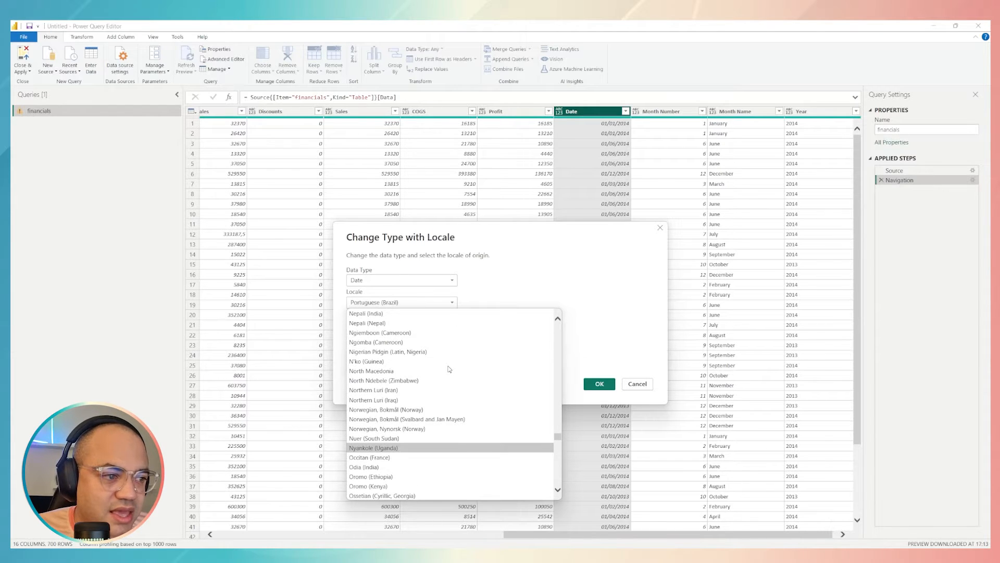
pyautogui.click(536, 269)
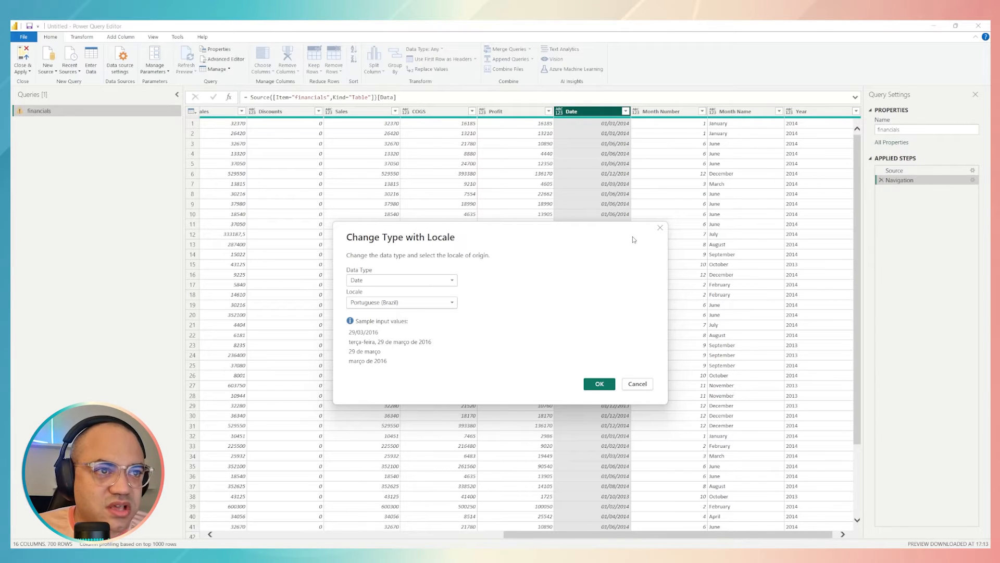
pyautogui.click(391, 305)
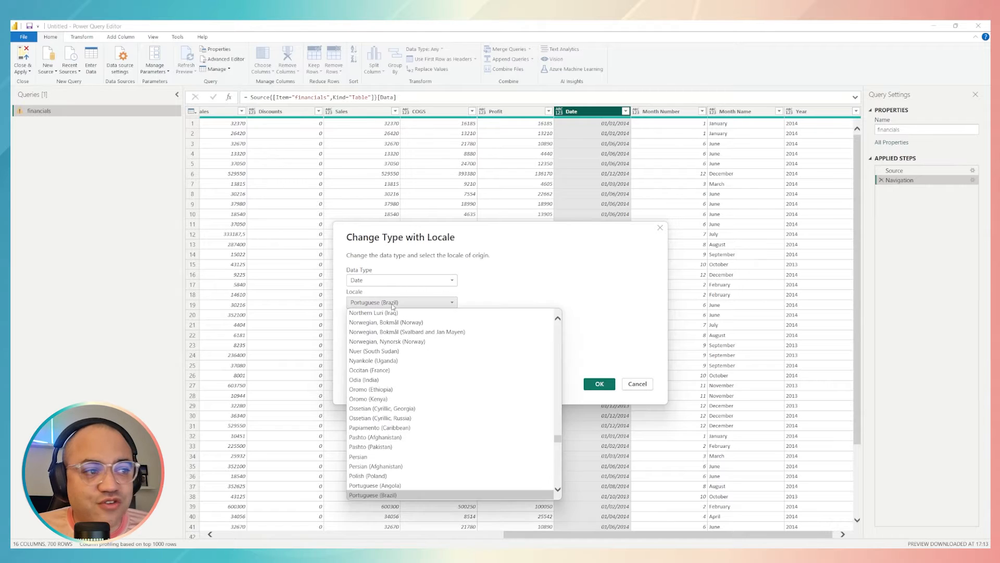
pyautogui.scroll(-8, 413, 362)
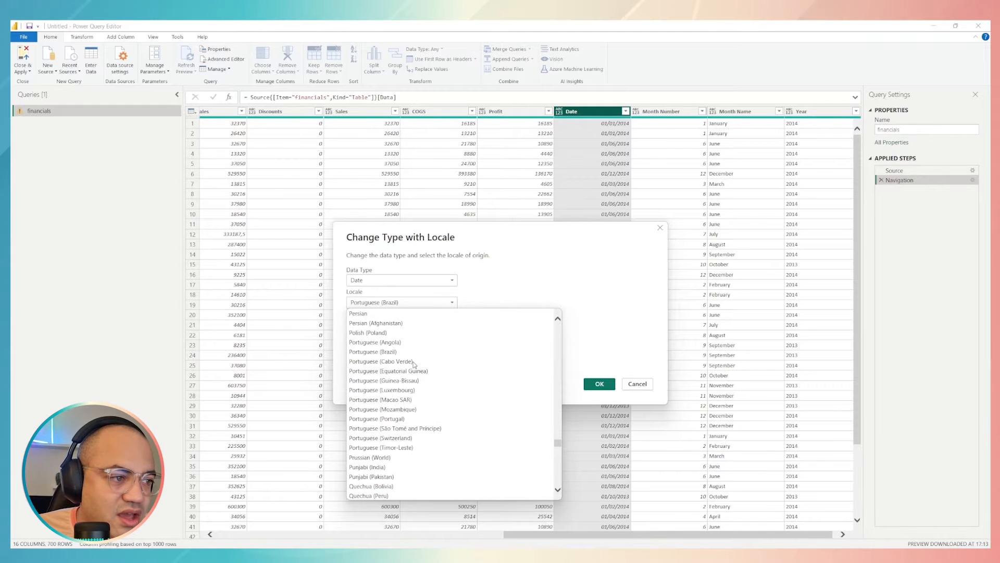
pyautogui.scroll(20, 413, 363)
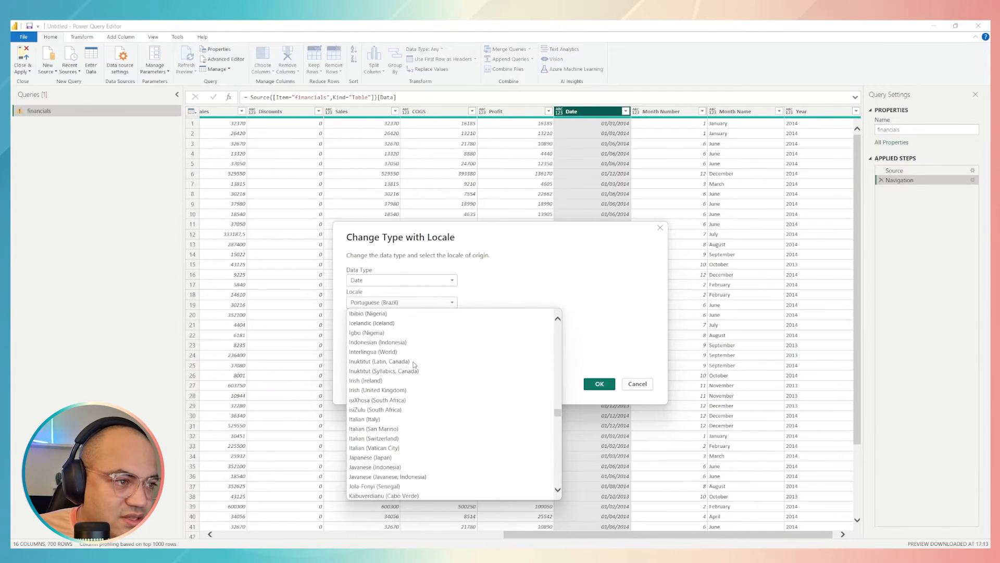
pyautogui.scroll(1, 414, 365)
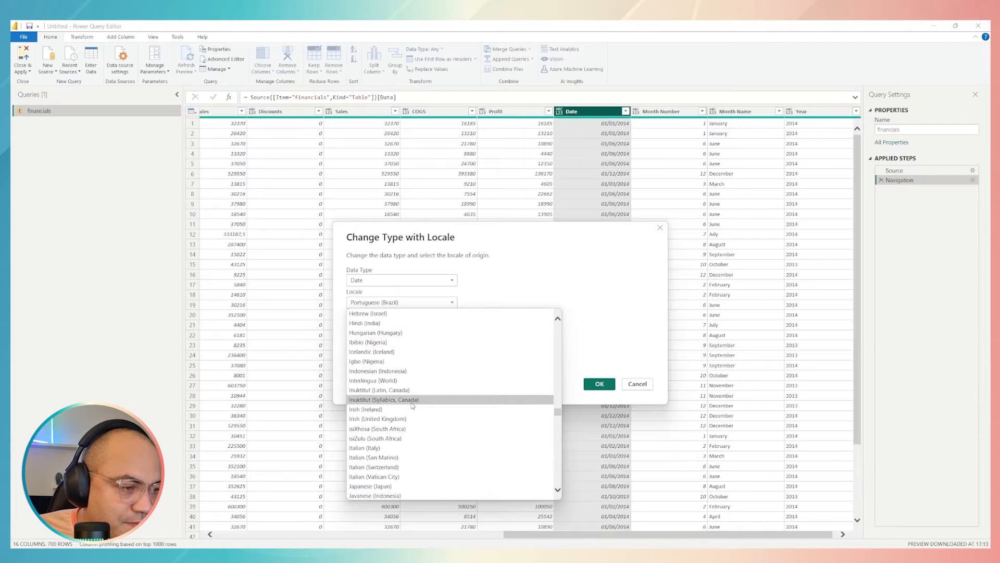
pyautogui.scroll(20, 415, 416)
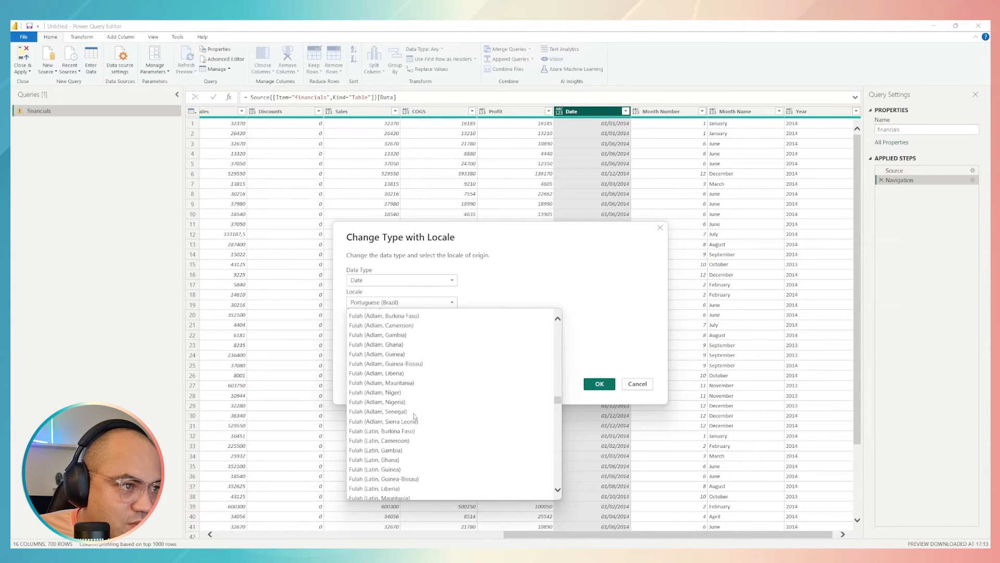
pyautogui.scroll(13, 415, 417)
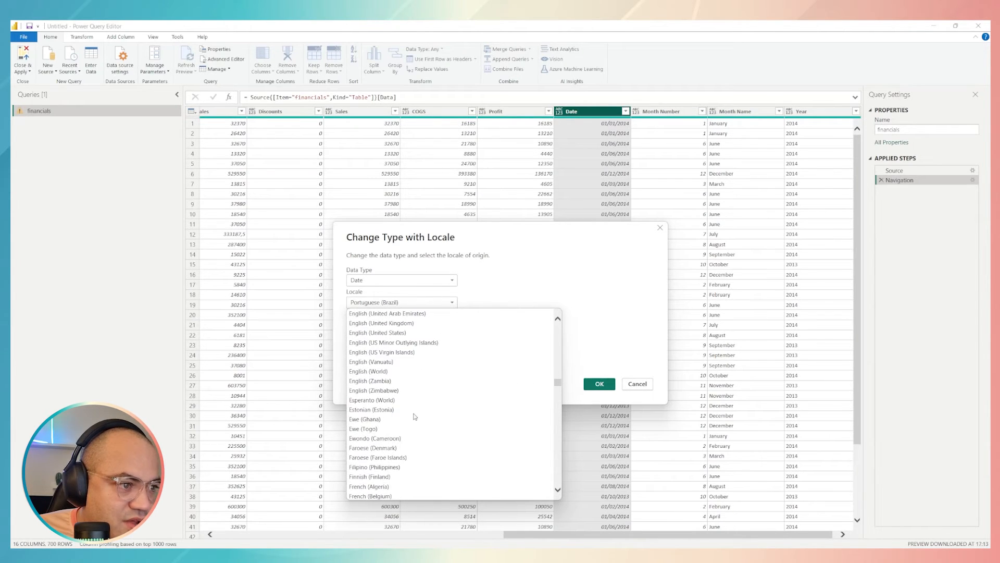
pyautogui.scroll(-4, 414, 417)
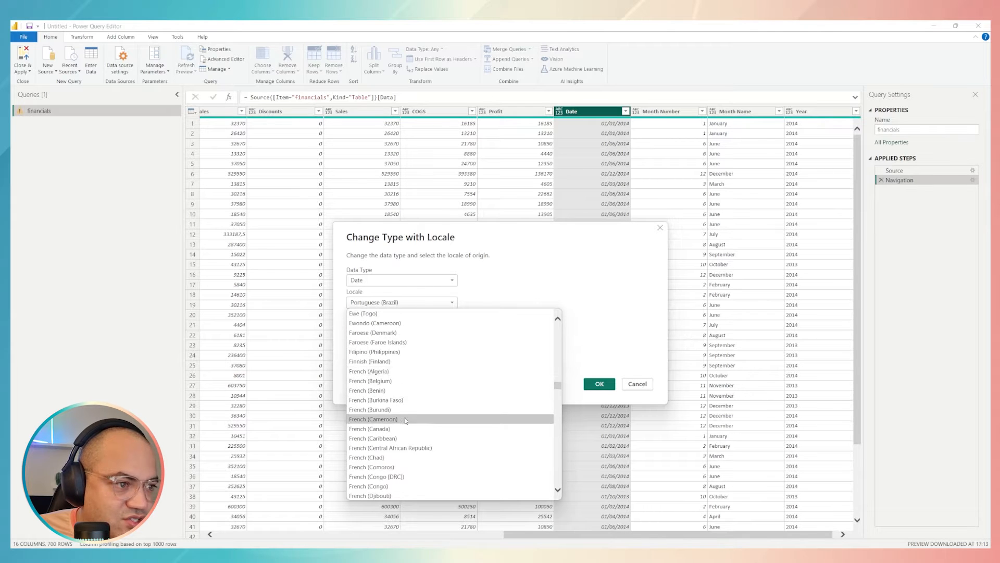
pyautogui.scroll(-1, 406, 420)
pyautogui.scroll(5, 403, 412)
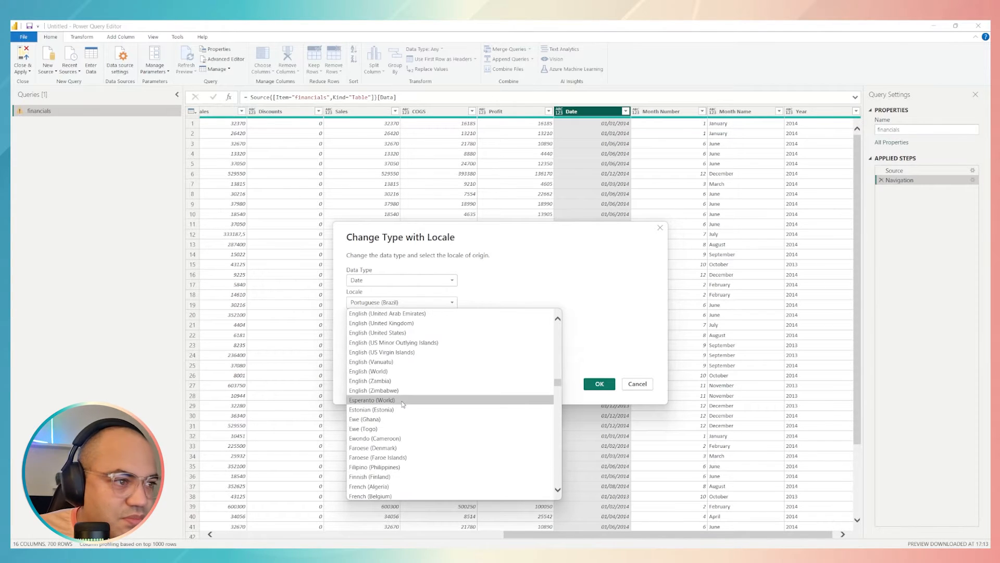
pyautogui.scroll(5, 398, 396)
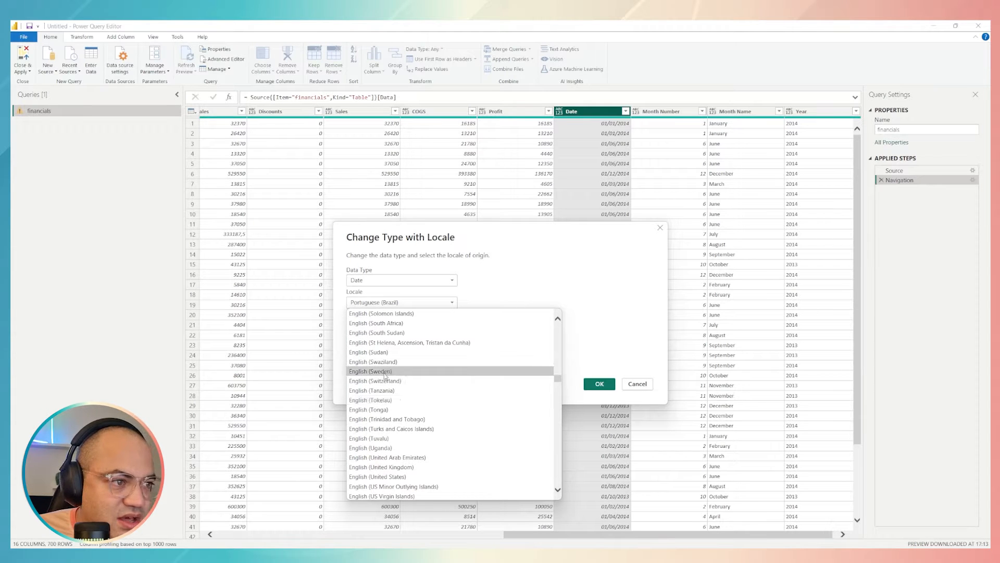
pyautogui.scroll(3, 392, 375)
pyautogui.scroll(12, 394, 376)
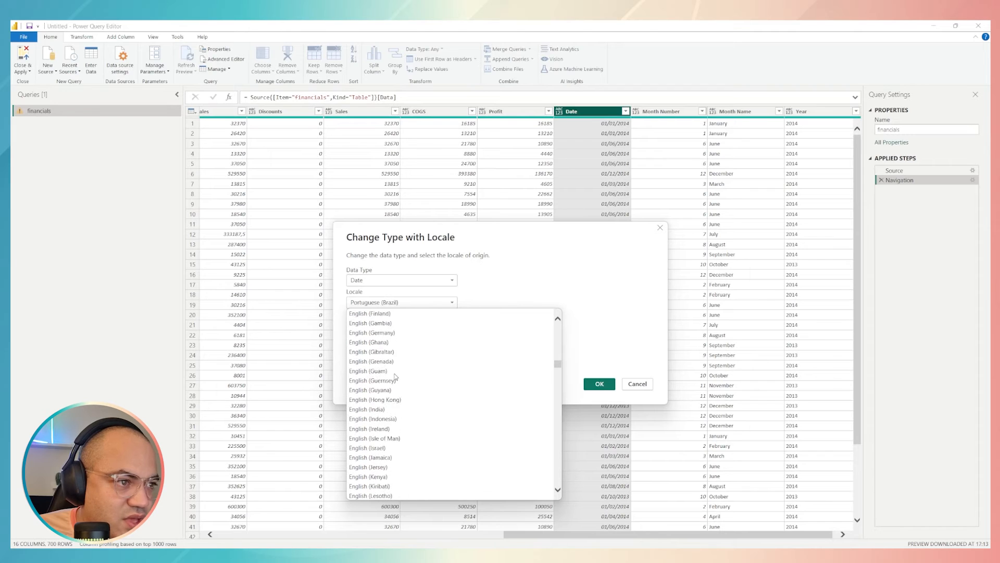
pyautogui.scroll(7, 395, 377)
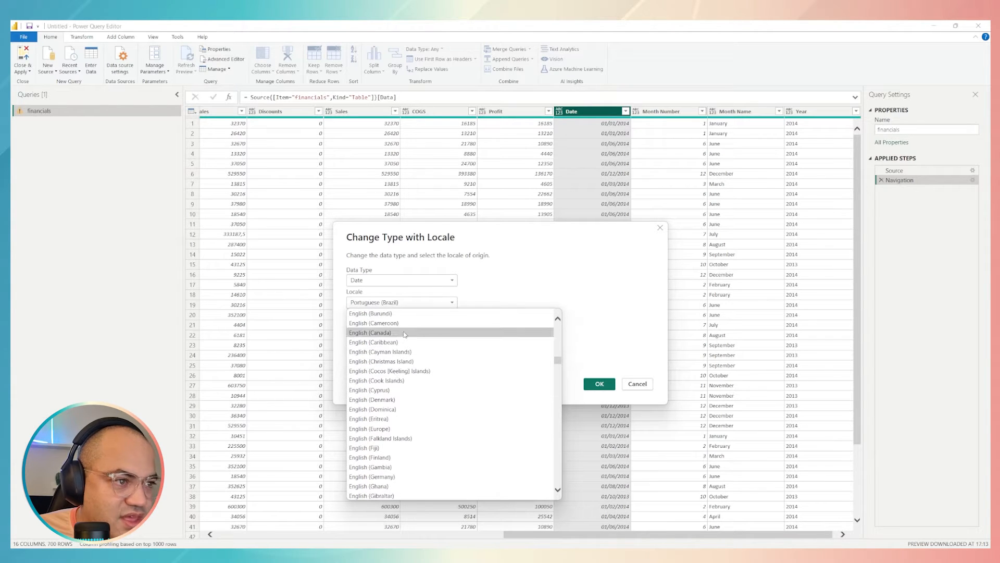
pyautogui.scroll(-15, 416, 425)
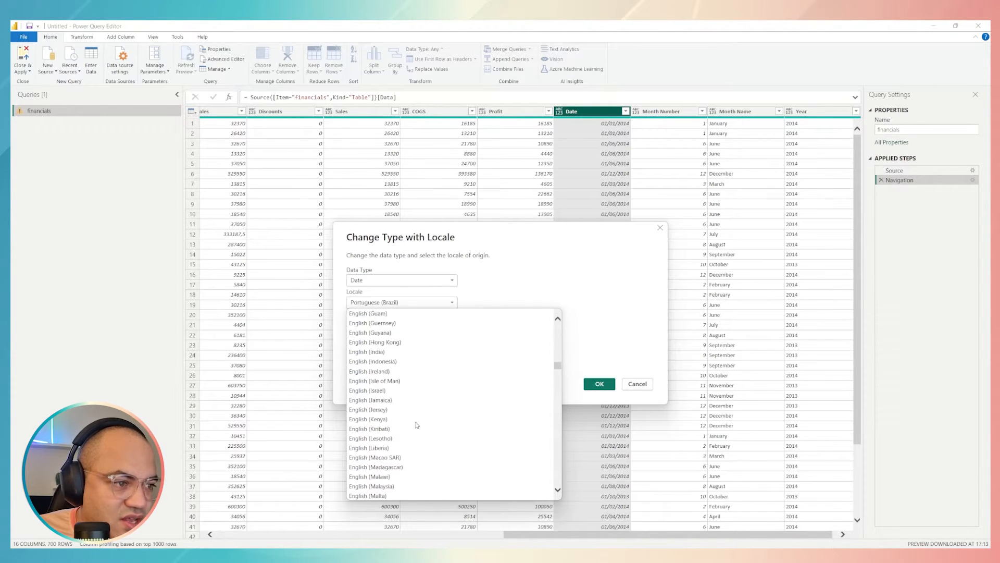
pyautogui.scroll(-2, 417, 425)
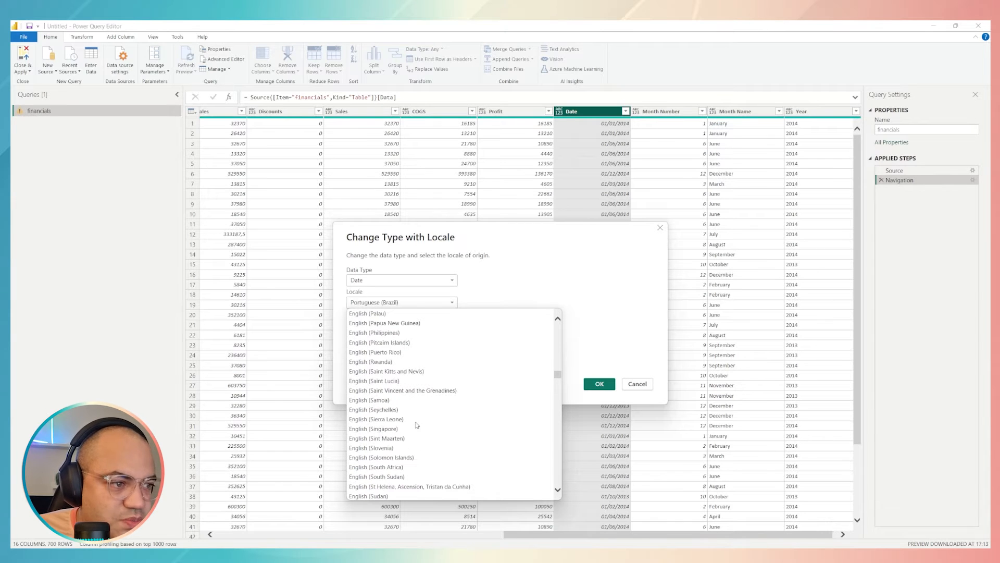
pyautogui.scroll(-6, 417, 425)
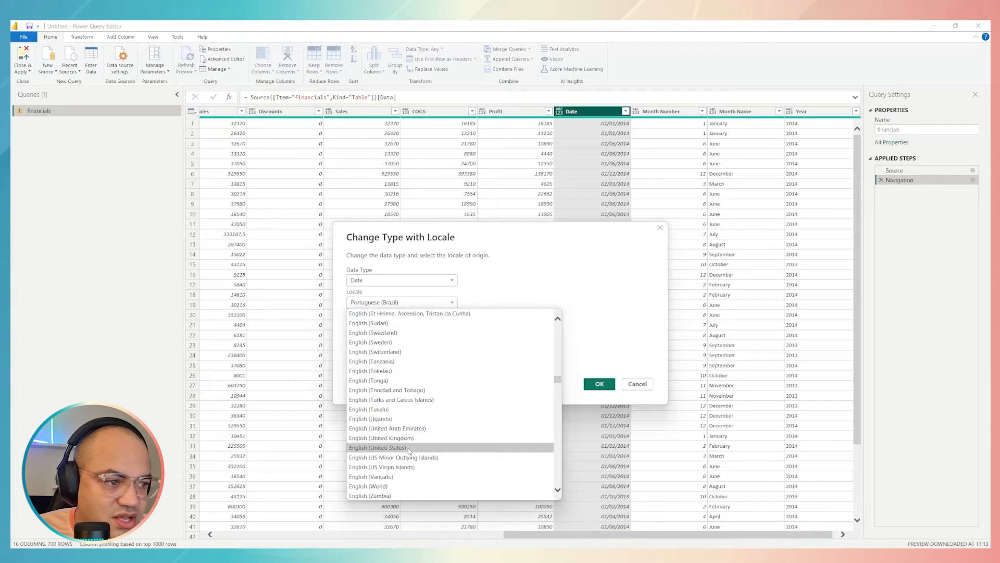
pyautogui.scroll(7, 408, 428)
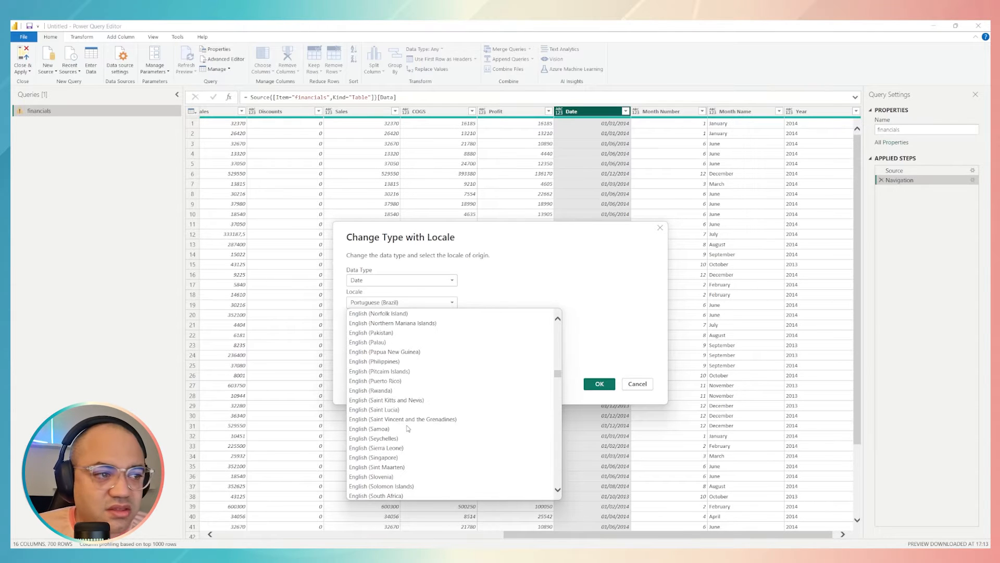
pyautogui.scroll(20, 408, 428)
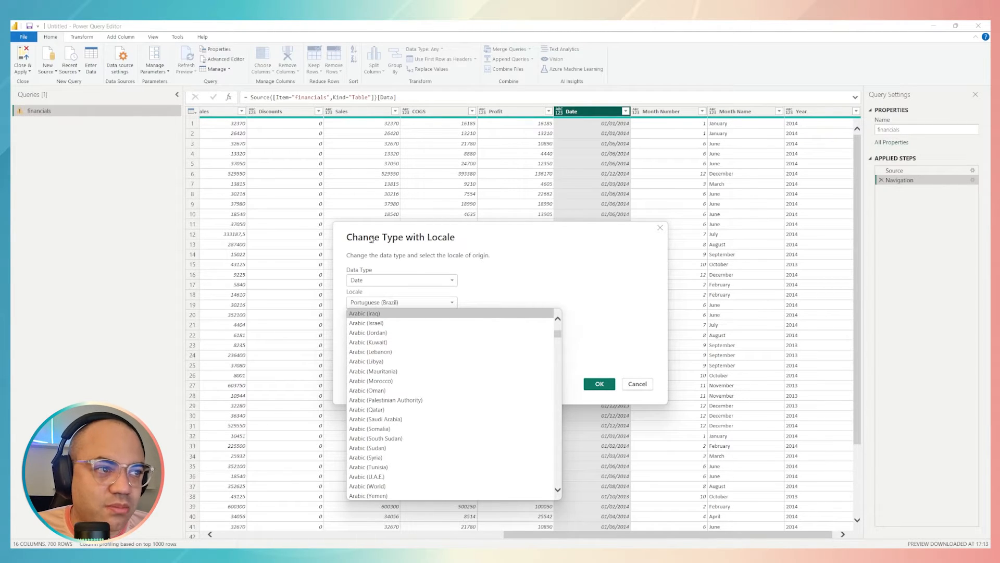
# Keep Portuguese (Brazil) as the locale and apply the Date type change to the Date column
pyautogui.click(505, 281)
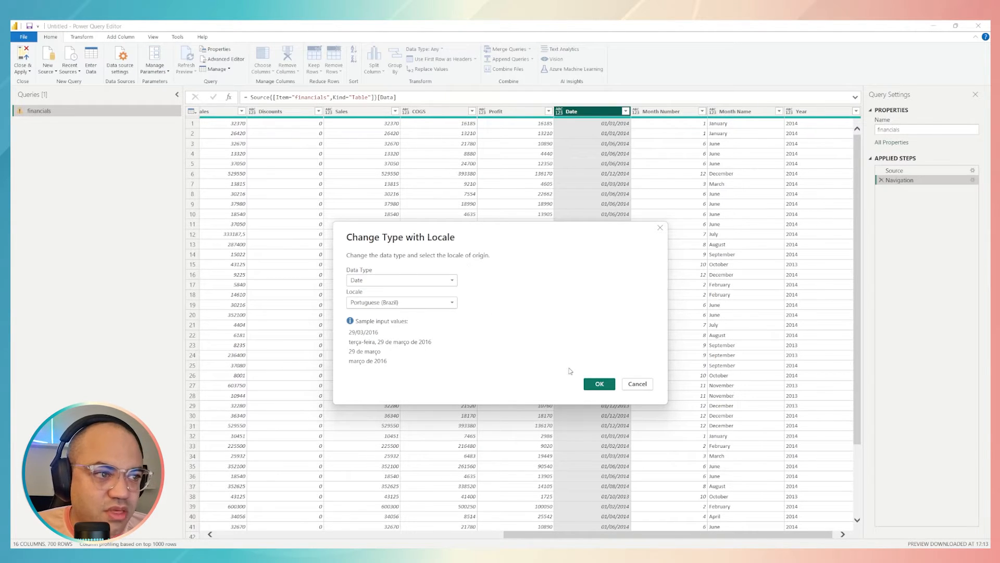
pyautogui.click(600, 385)
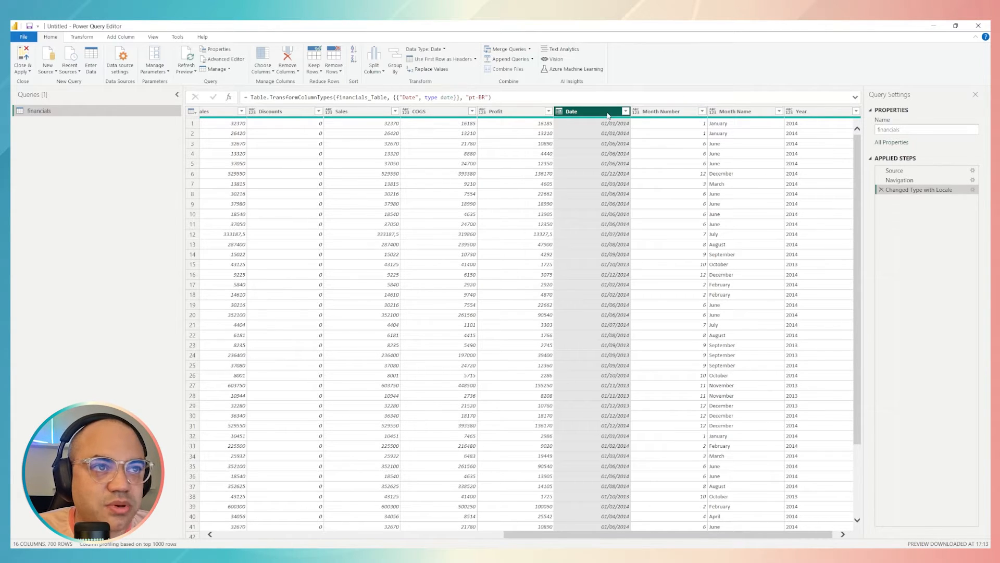
# Try the Year transformation on the Date column, and remove the resulting step from the query
pyautogui.rightClick(605, 113)
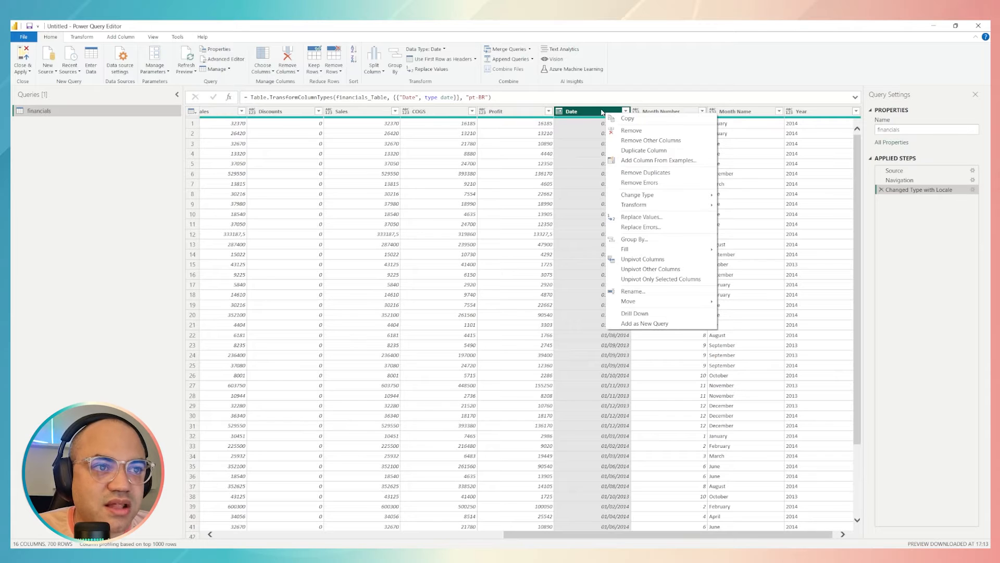
pyautogui.moveTo(655, 197)
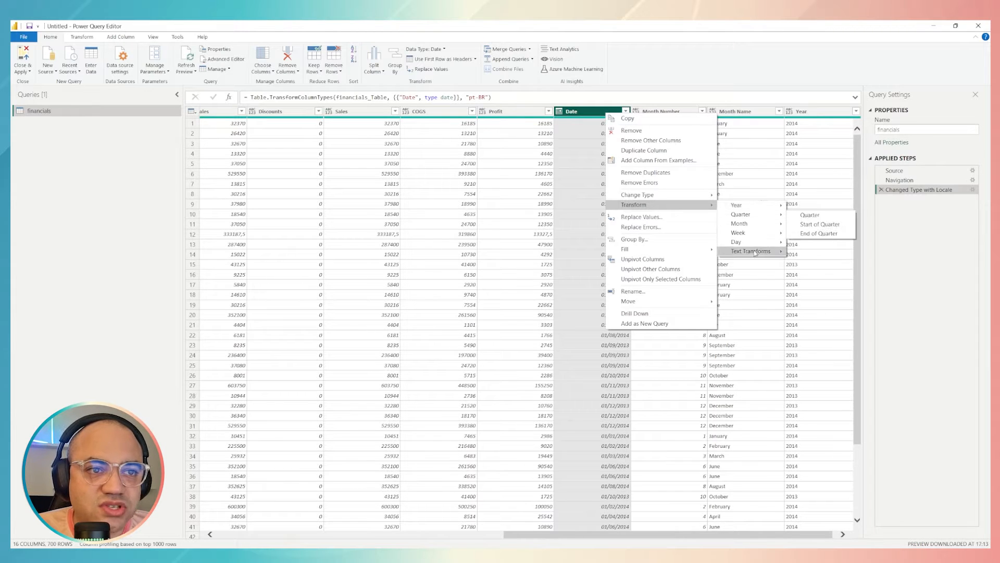
pyautogui.moveTo(762, 210)
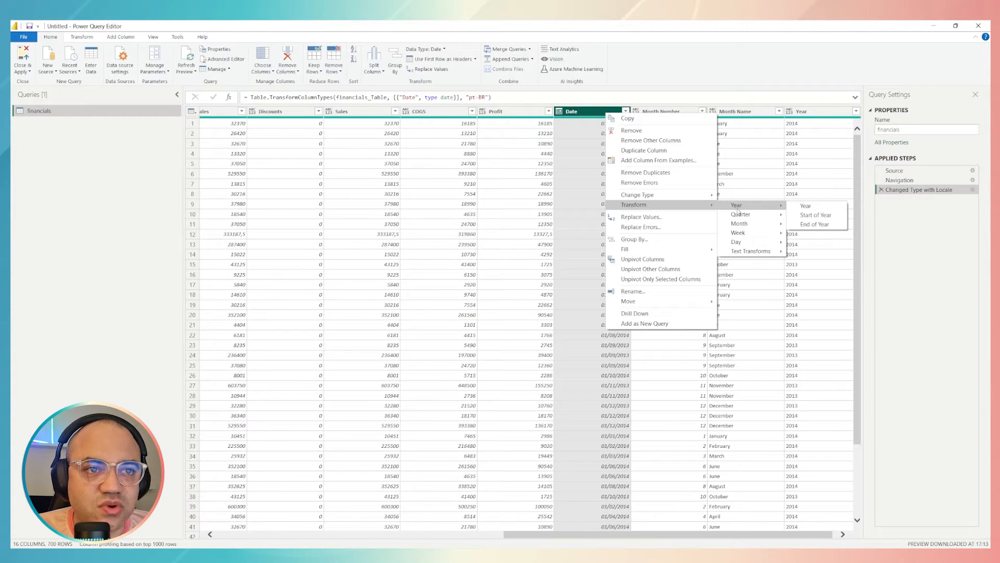
pyautogui.click(813, 207)
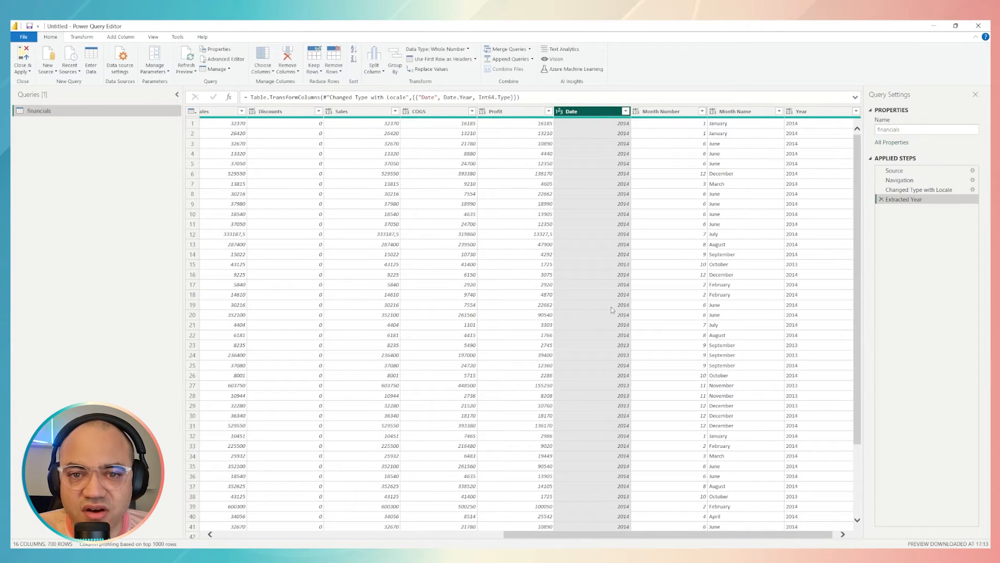
pyautogui.click(881, 199)
# Try the Start of Year transformation on the Date column, look through its rows, and remove the resulting step
pyautogui.rightClick(606, 112)
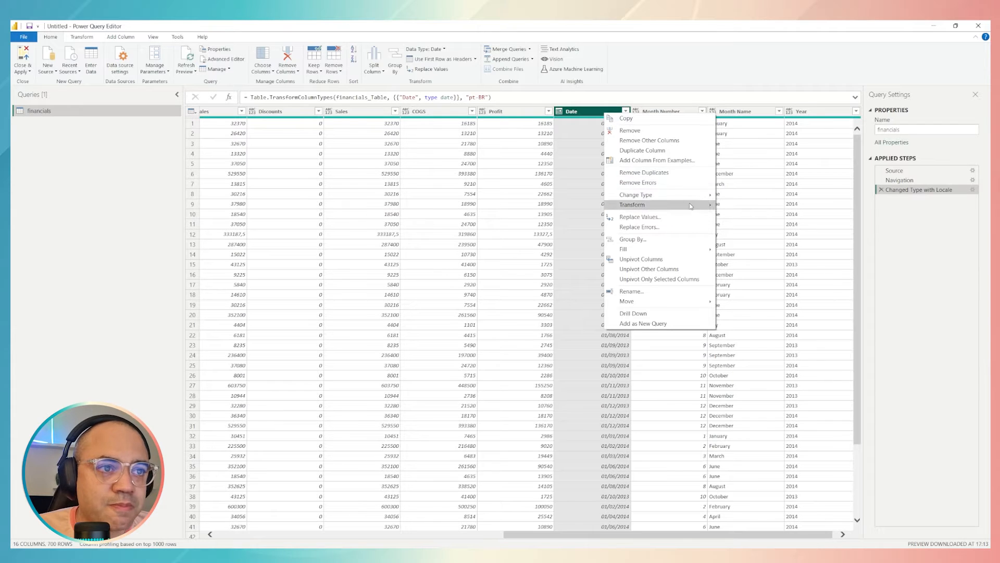
pyautogui.moveTo(701, 206)
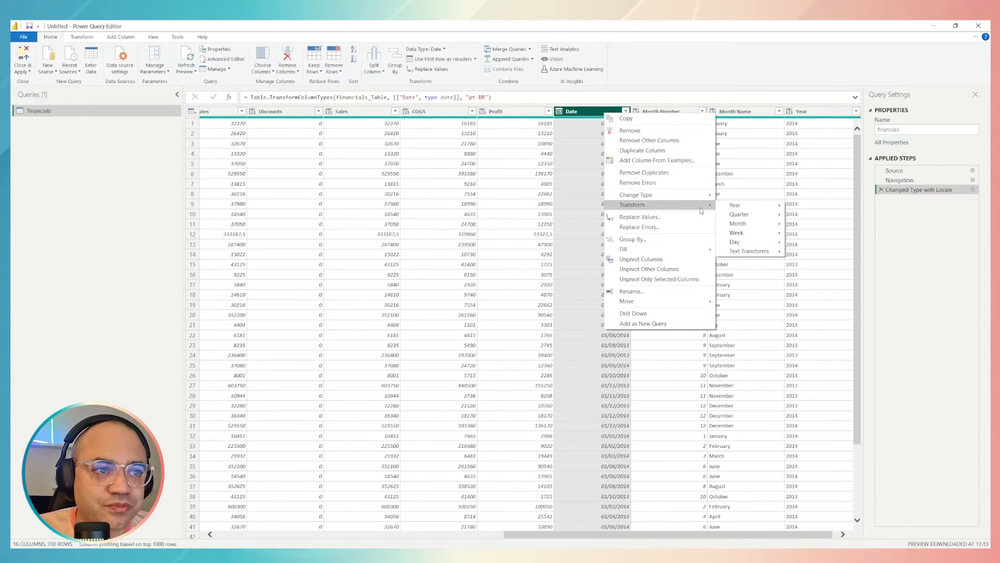
pyautogui.moveTo(743, 206)
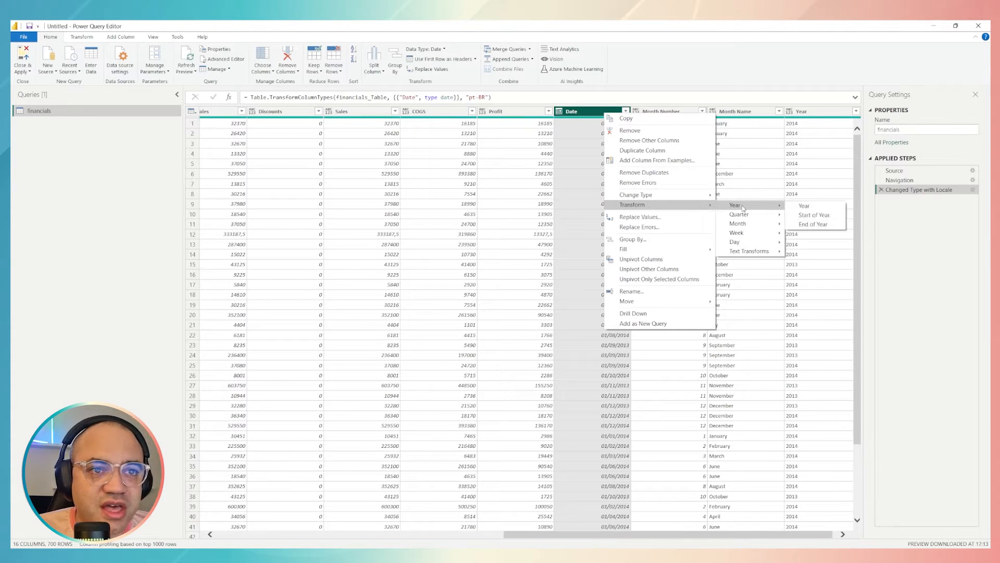
pyautogui.click(819, 216)
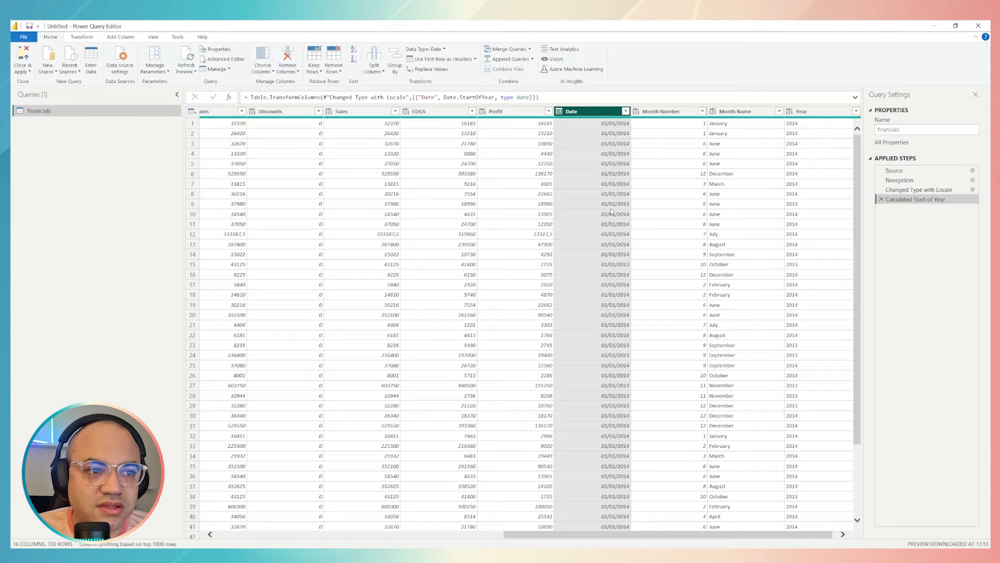
pyautogui.scroll(-10, 609, 266)
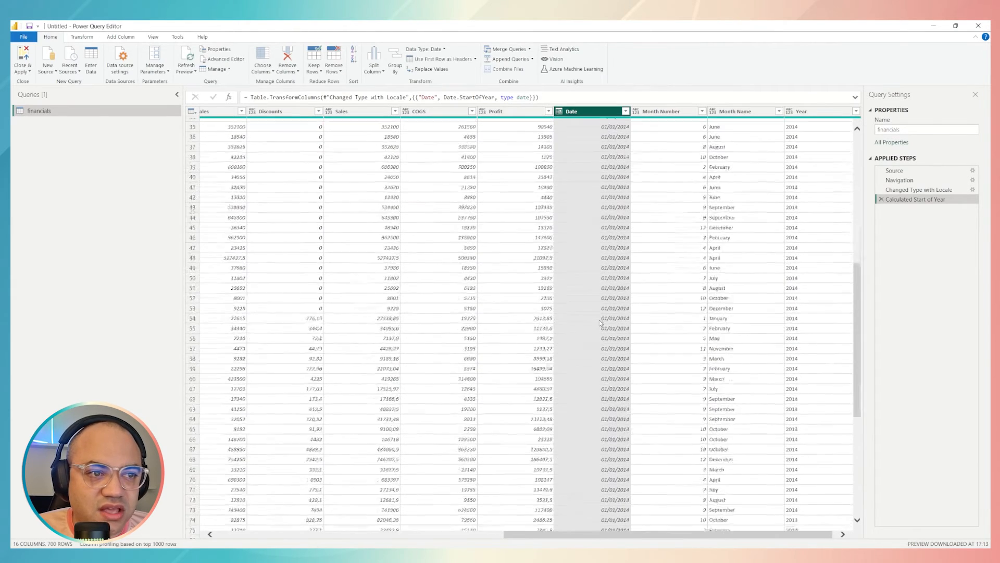
pyautogui.scroll(-13, 600, 323)
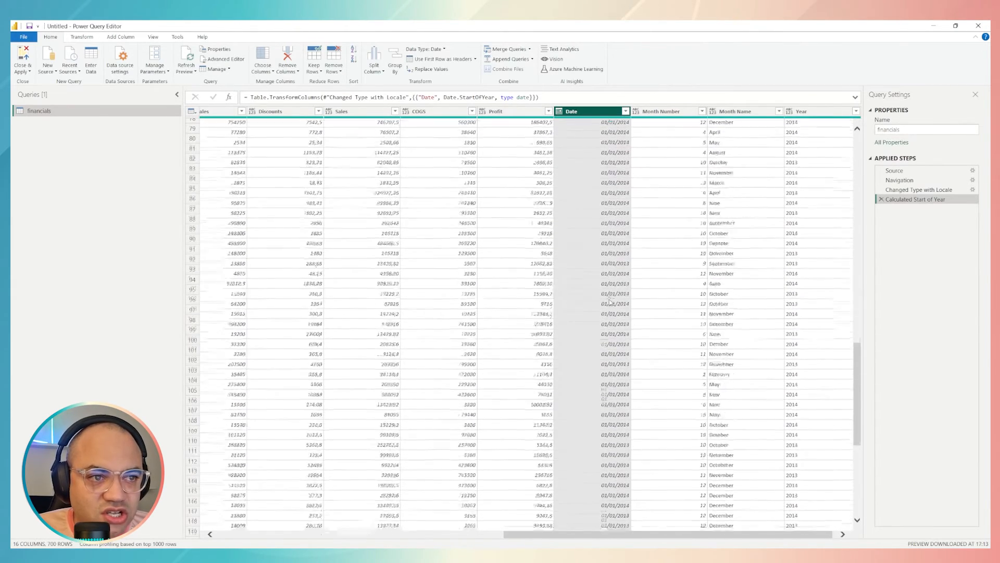
pyautogui.scroll(-10, 609, 301)
pyautogui.scroll(-8, 610, 301)
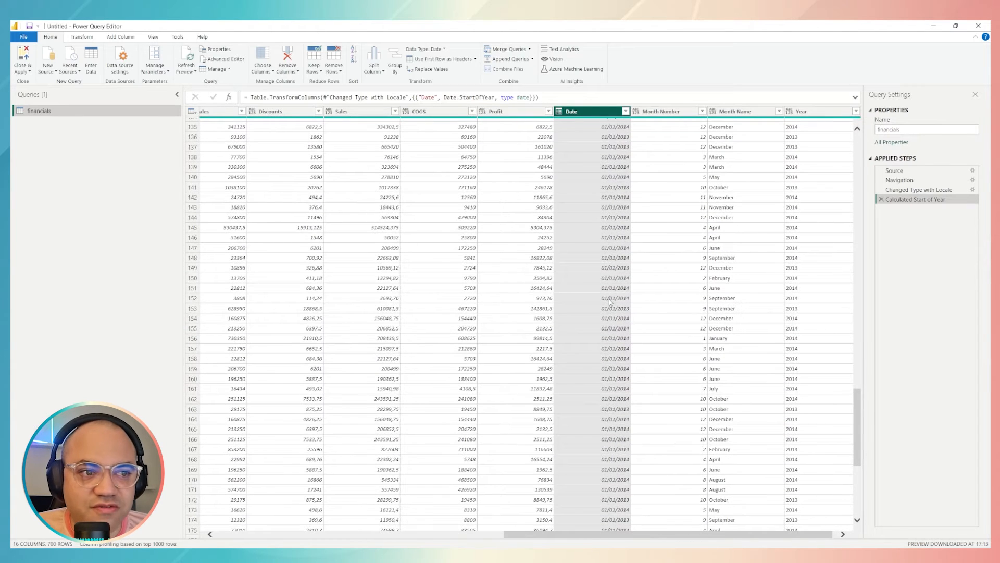
pyautogui.click(881, 199)
# Transform the Date column into the name of the month and look through the resulting rows
pyautogui.rightClick(612, 111)
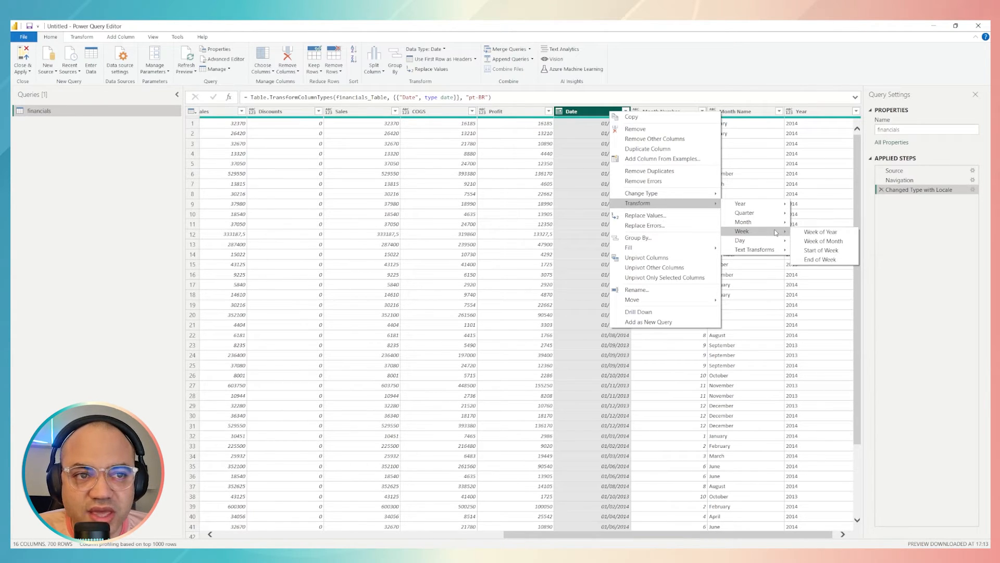
pyautogui.moveTo(778, 244)
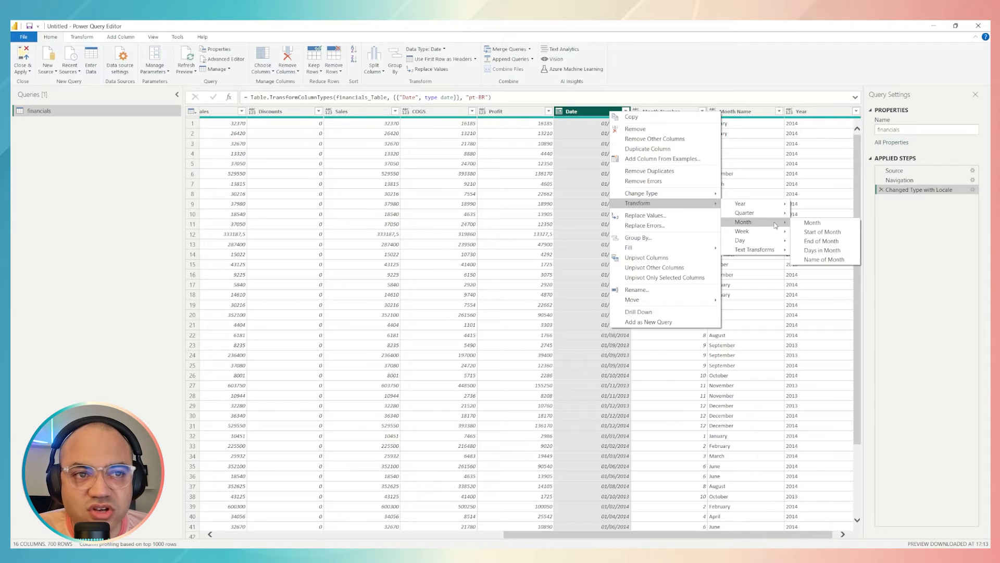
pyautogui.click(823, 259)
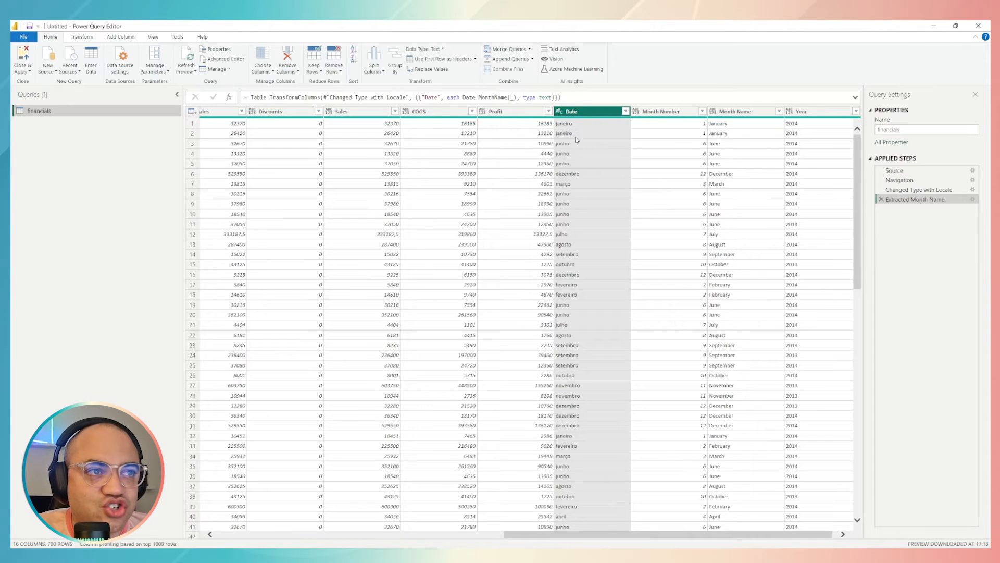
pyautogui.scroll(-10, 574, 175)
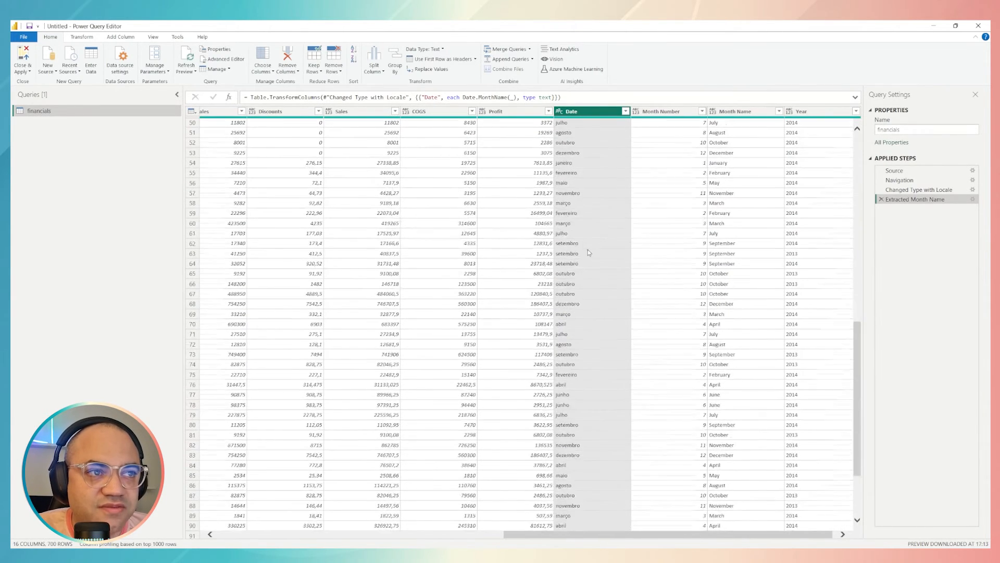
pyautogui.scroll(10, 590, 244)
pyautogui.scroll(-2, 590, 245)
pyautogui.scroll(2, 589, 184)
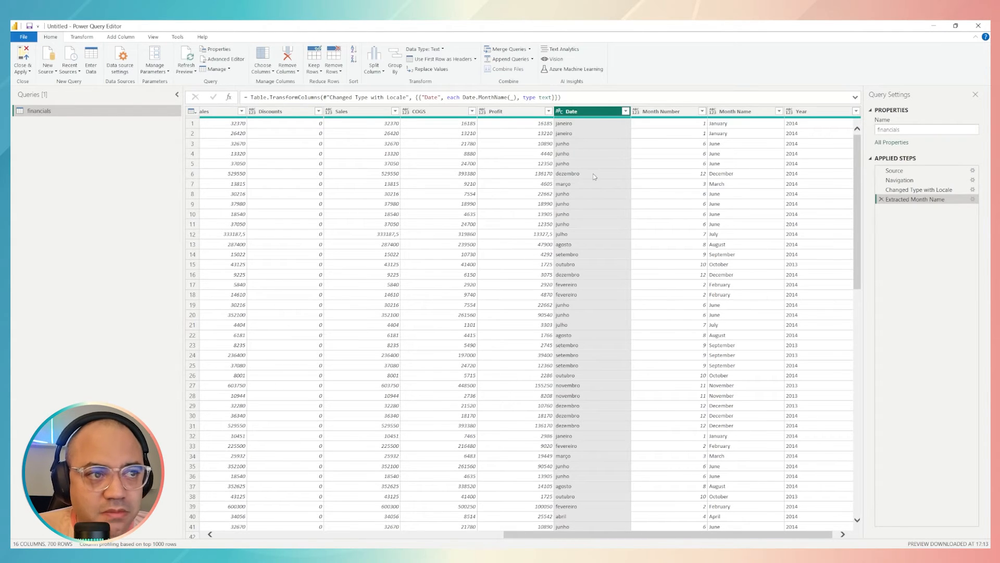
# Try converting the month names in the Date column to uppercase, and remove the uppercase and month-name steps
pyautogui.rightClick(597, 116)
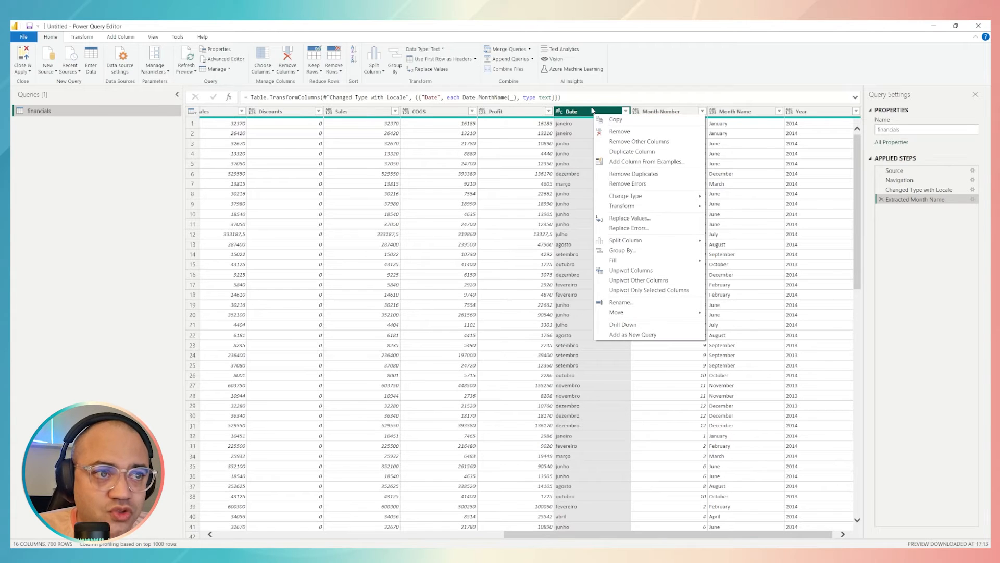
pyautogui.moveTo(639, 208)
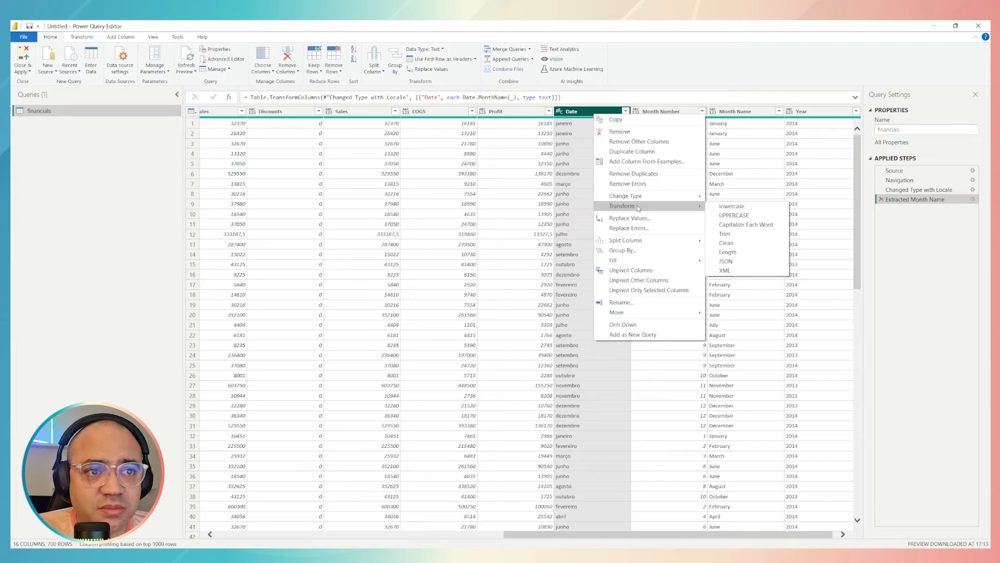
pyautogui.click(742, 217)
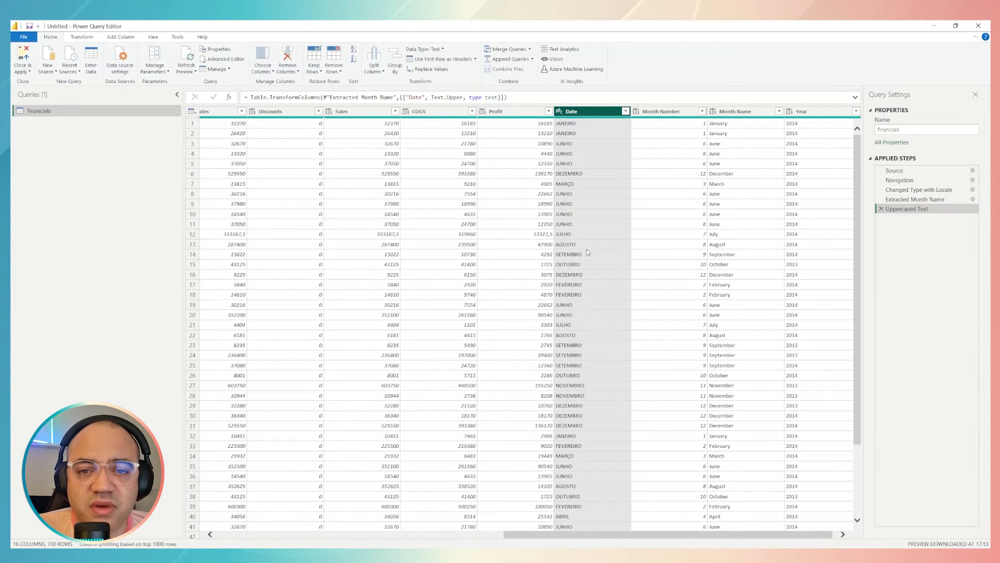
pyautogui.click(881, 208)
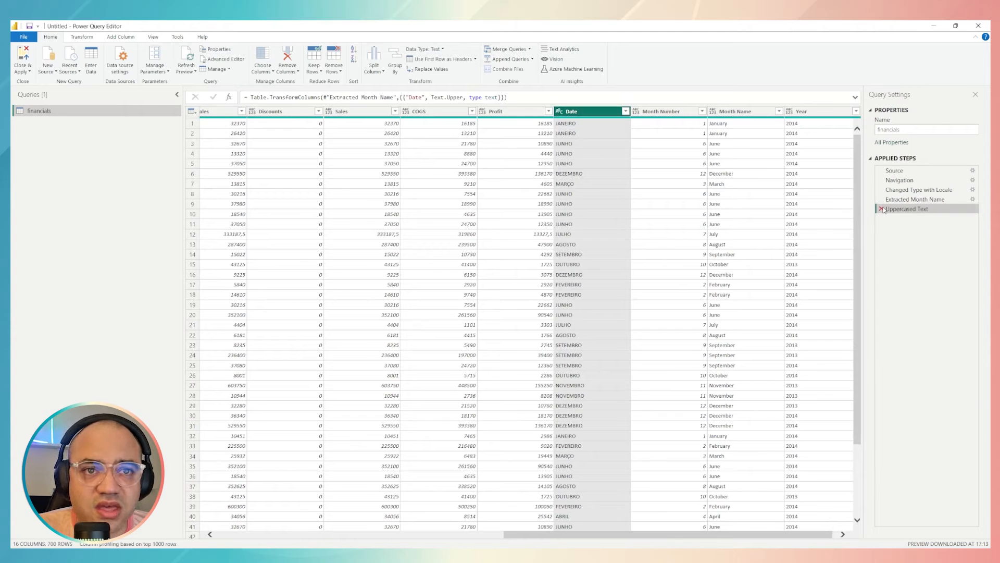
pyautogui.click(881, 199)
# Try the Name of Day transformation on the Date column, and remove the resulting step from the query
pyautogui.rightClick(580, 112)
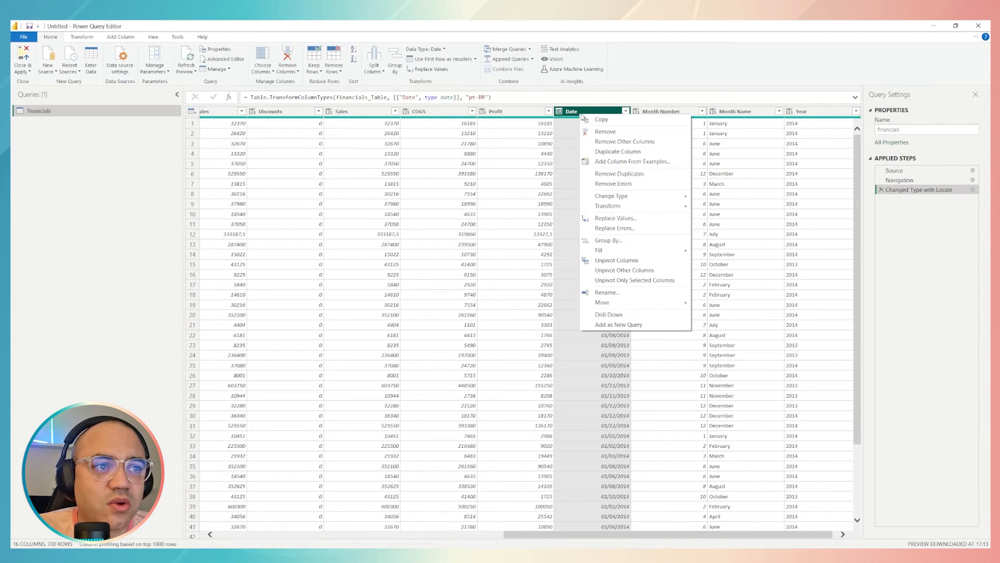
pyautogui.moveTo(640, 204)
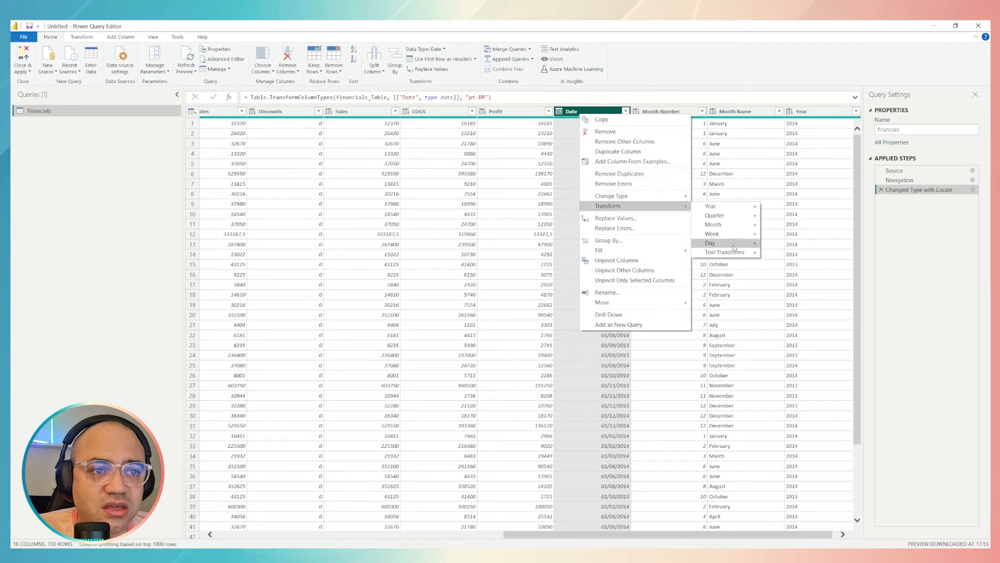
pyautogui.moveTo(726, 244)
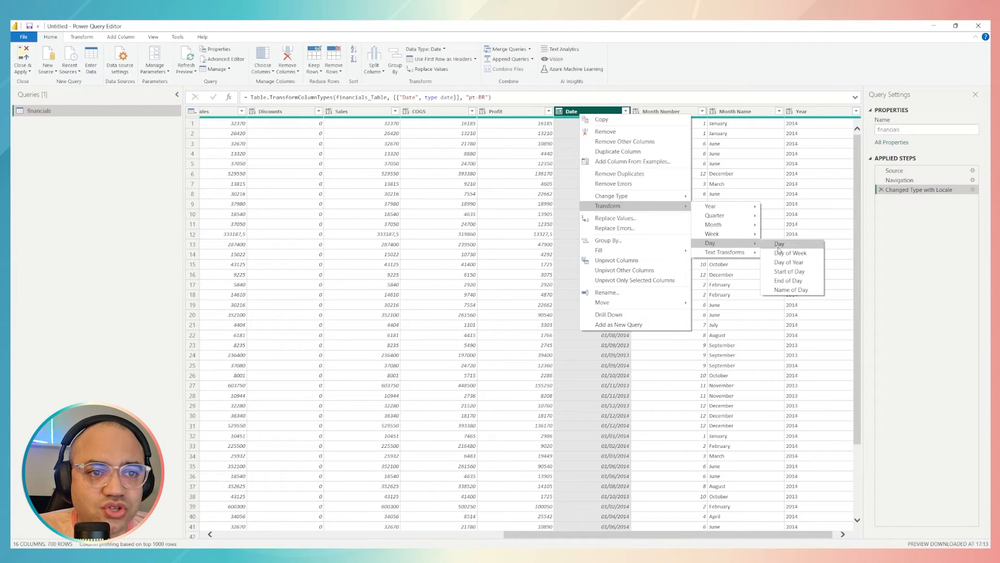
pyautogui.click(798, 293)
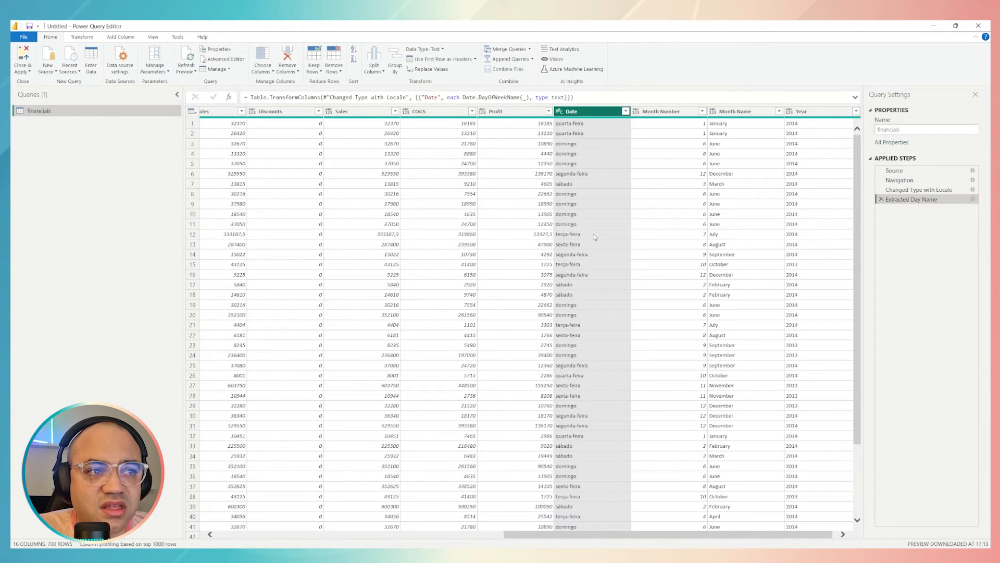
pyautogui.click(599, 204)
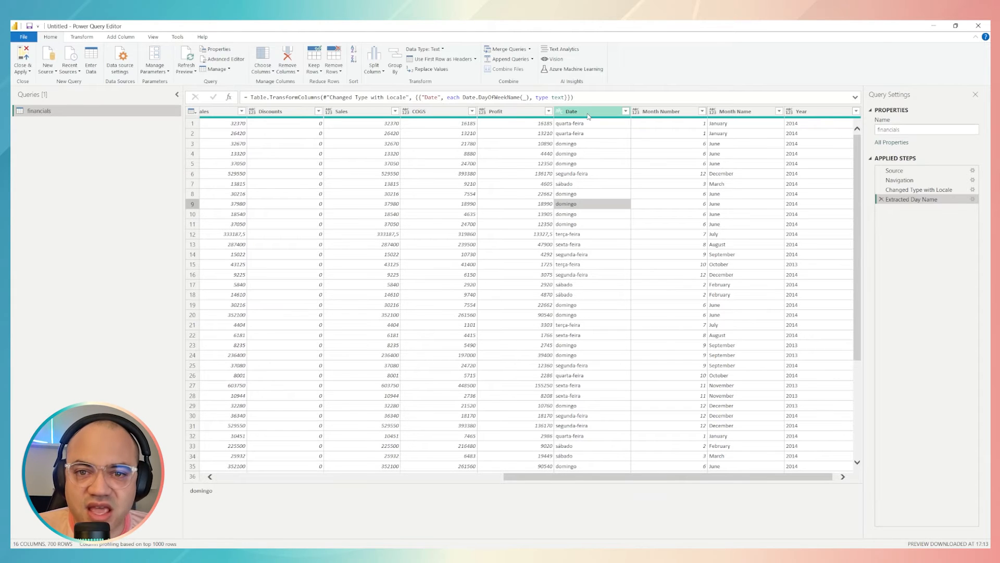
pyautogui.click(881, 199)
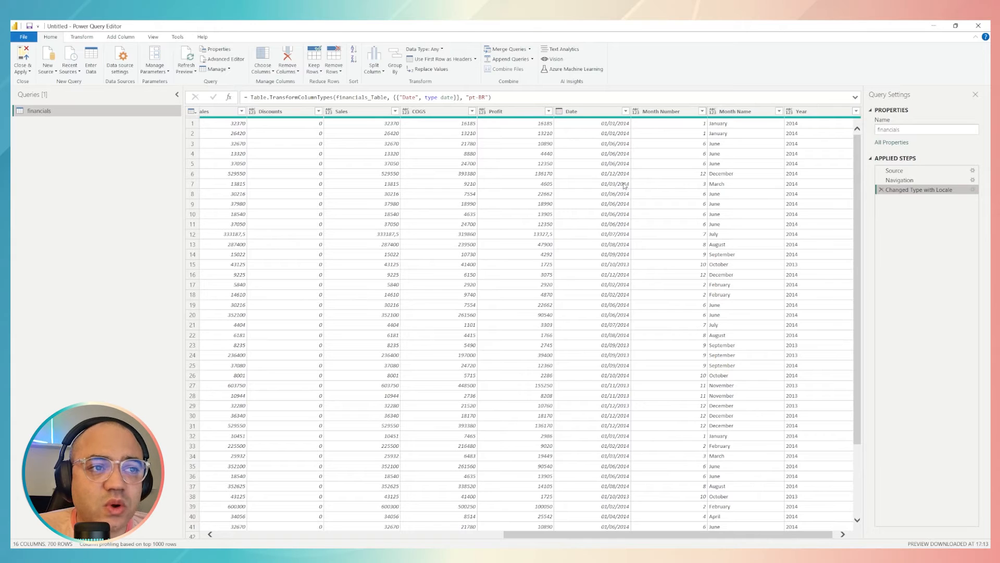
# Add a new Start of Year column derived from the Date column and compare it with the original dates
pyautogui.rightClick(599, 114)
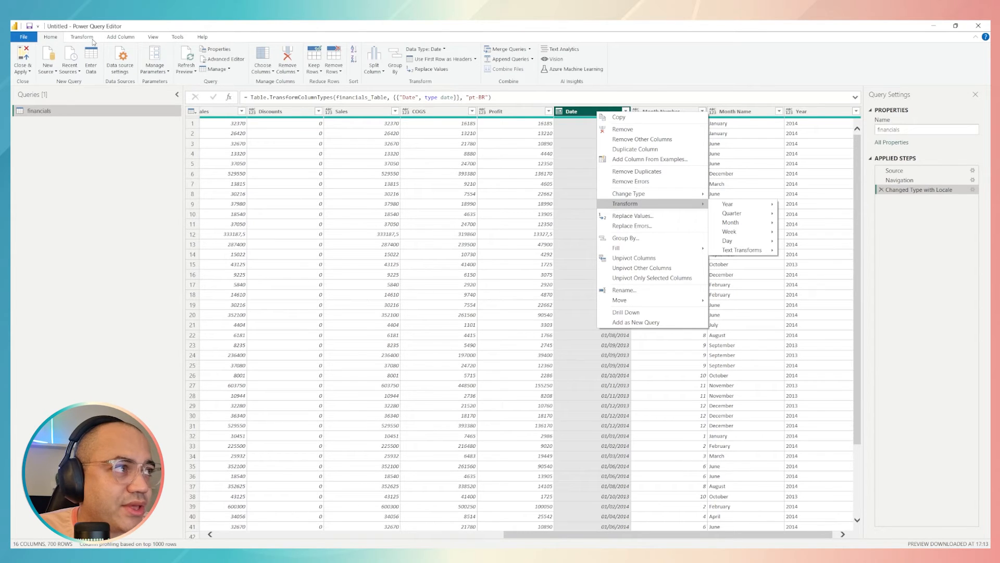
pyautogui.click(118, 40)
pyautogui.click(118, 40)
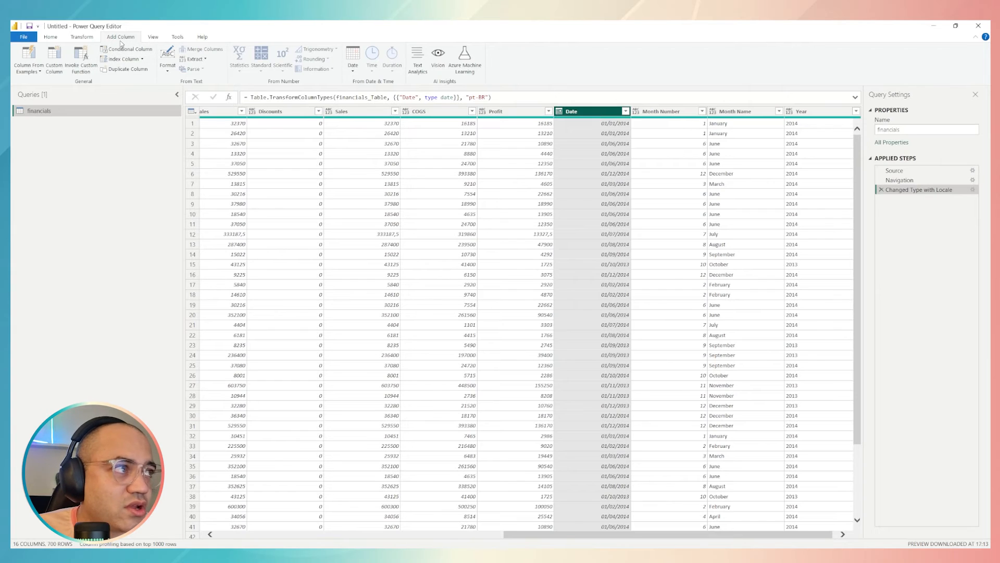
pyautogui.click(356, 63)
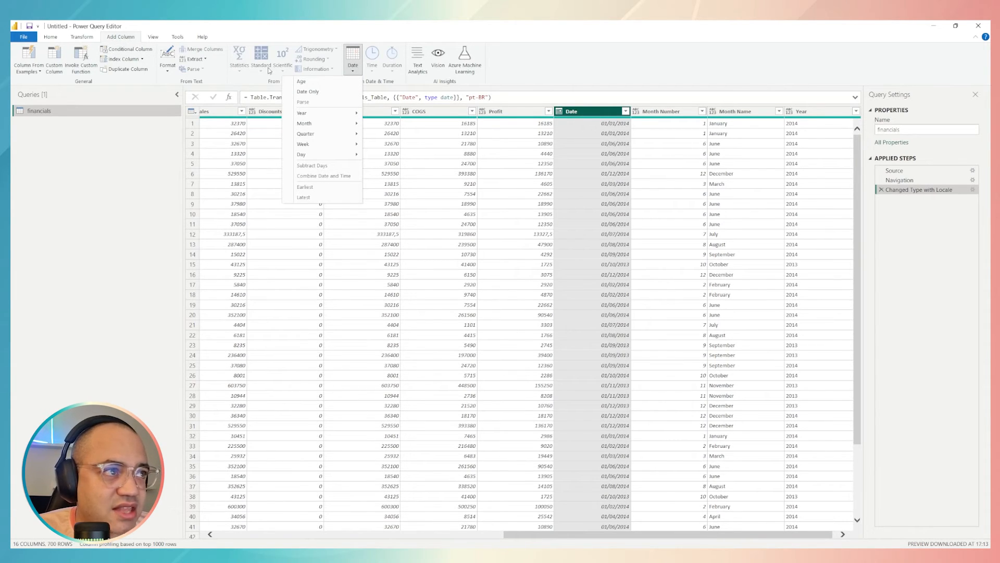
pyautogui.click(356, 69)
pyautogui.click(356, 70)
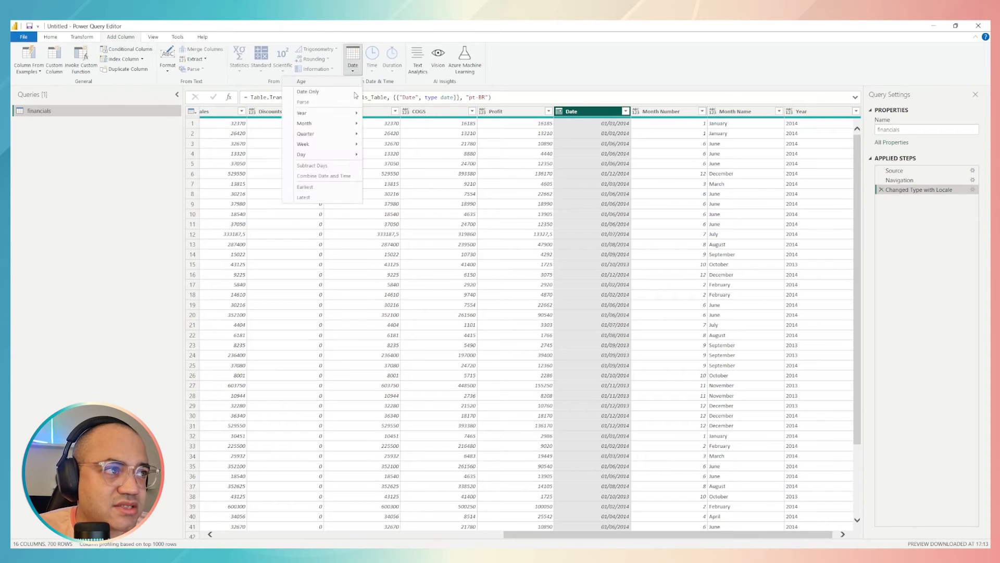
pyautogui.moveTo(345, 116)
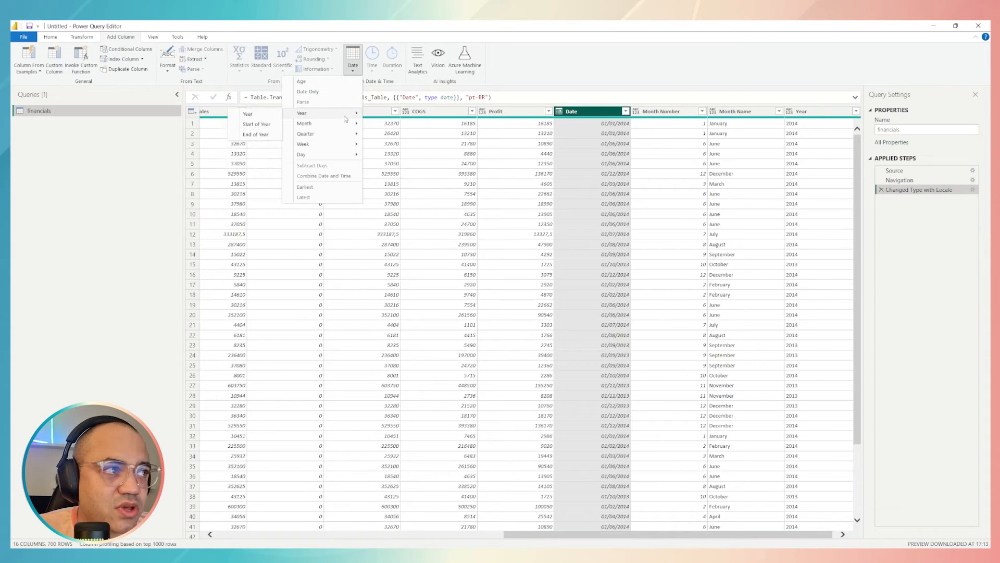
pyautogui.click(253, 128)
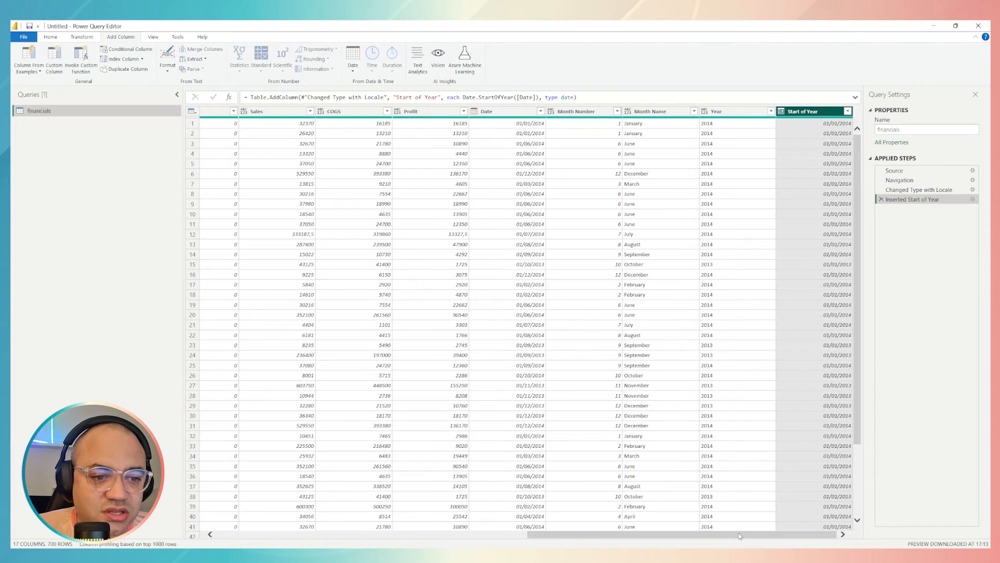
pyautogui.moveTo(741, 536)
pyautogui.mouseDown()
pyautogui.moveTo(685, 535)
pyautogui.moveTo(751, 533)
pyautogui.mouseUp()
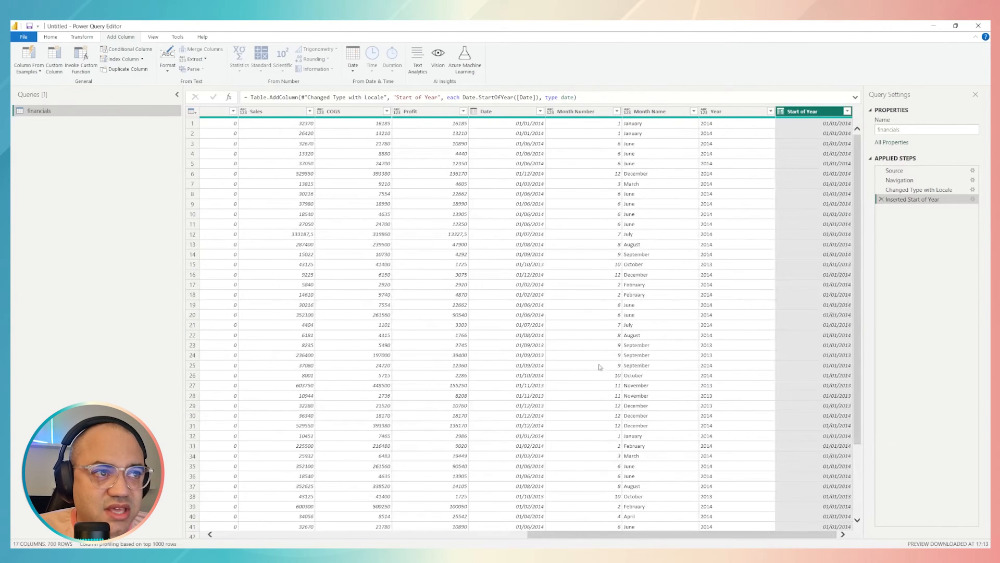
pyautogui.click(513, 113)
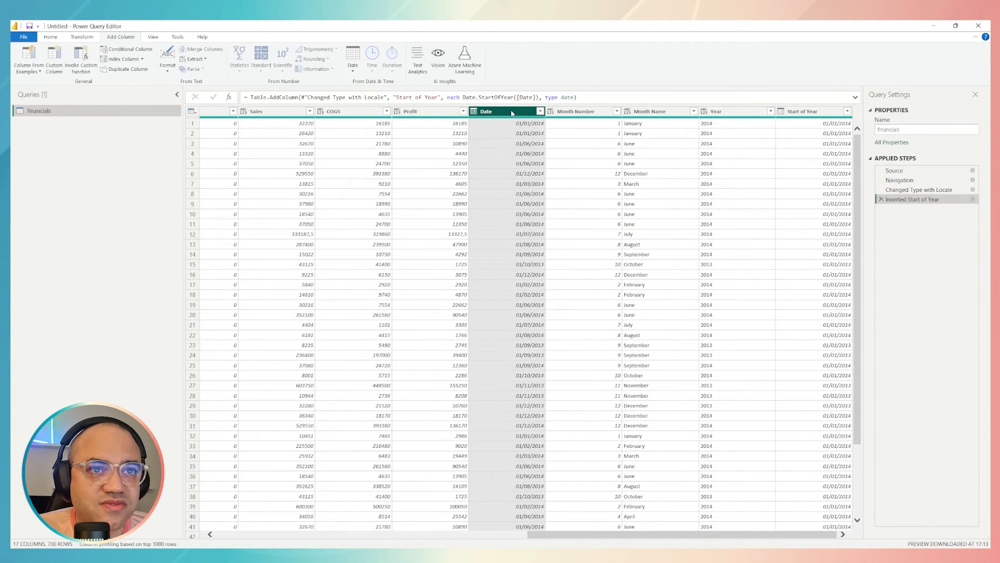
pyautogui.click(807, 112)
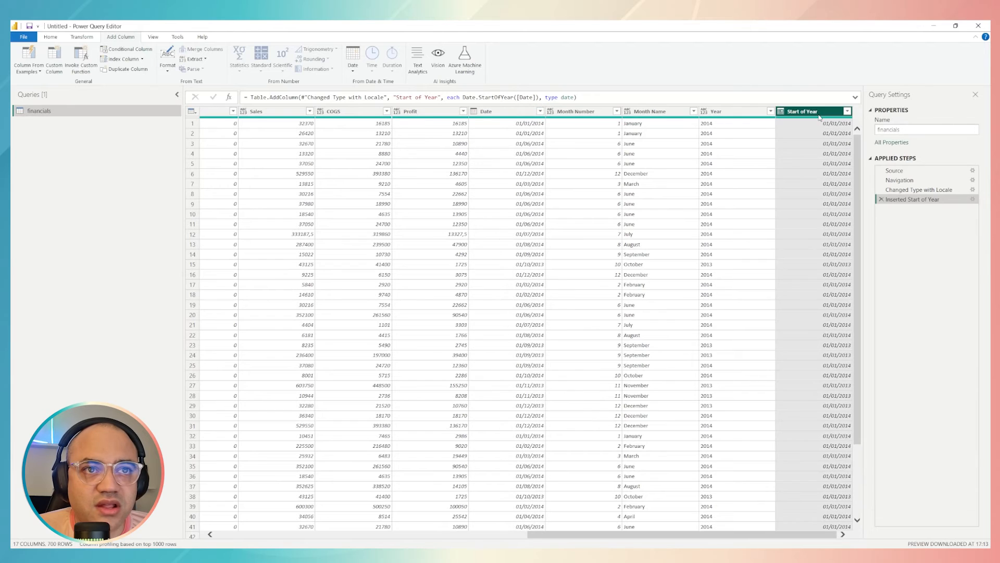
# Add an End of Year column derived from the Date column and compare it with the Start of Year and original dates
pyautogui.click(521, 112)
pyautogui.click(354, 70)
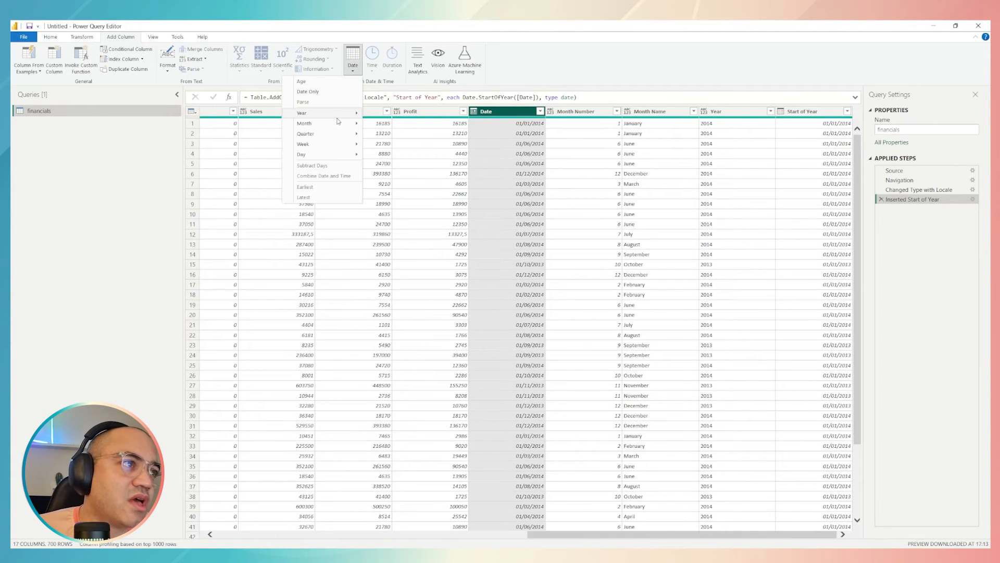
pyautogui.moveTo(337, 116)
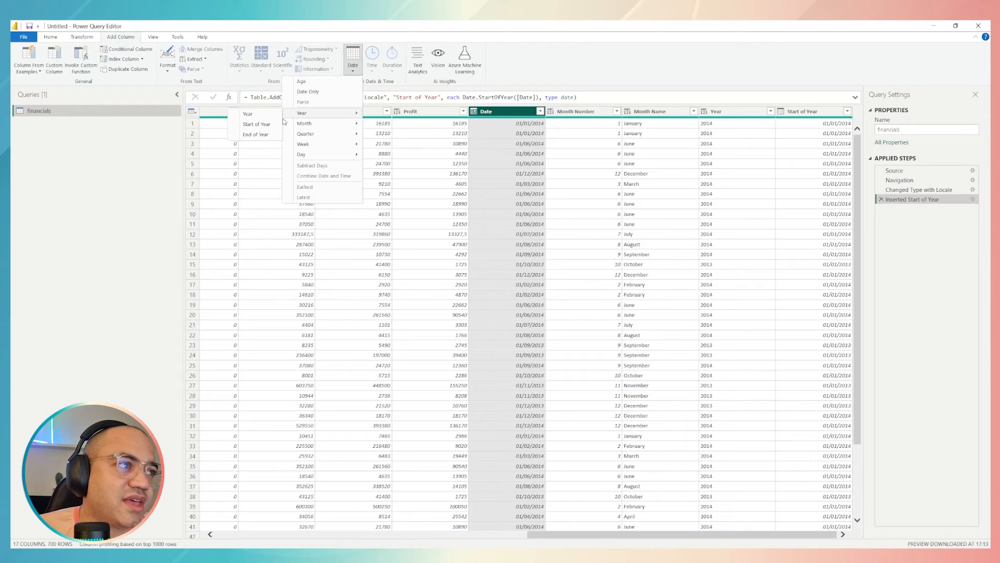
pyautogui.click(260, 134)
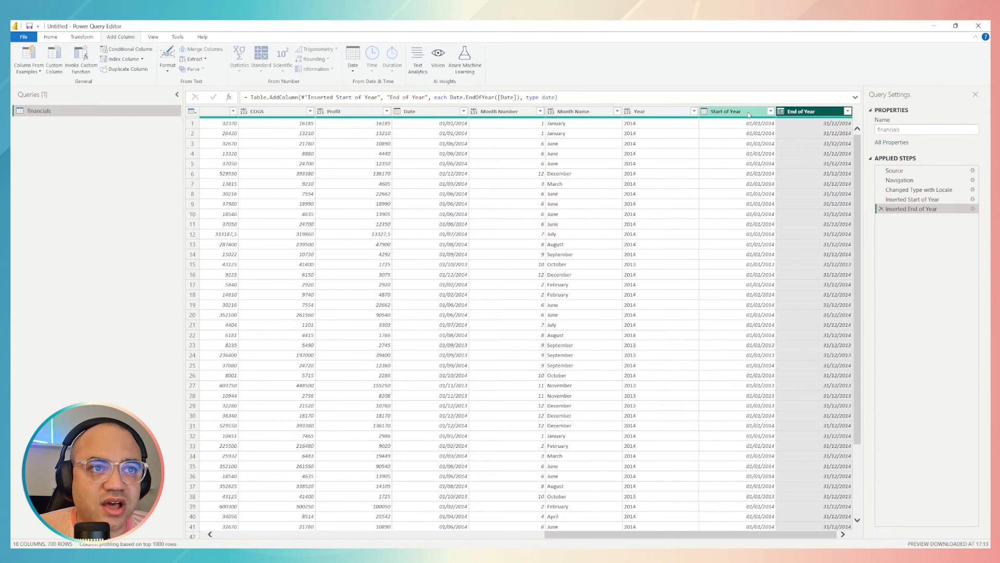
pyautogui.click(751, 112)
pyautogui.click(832, 112)
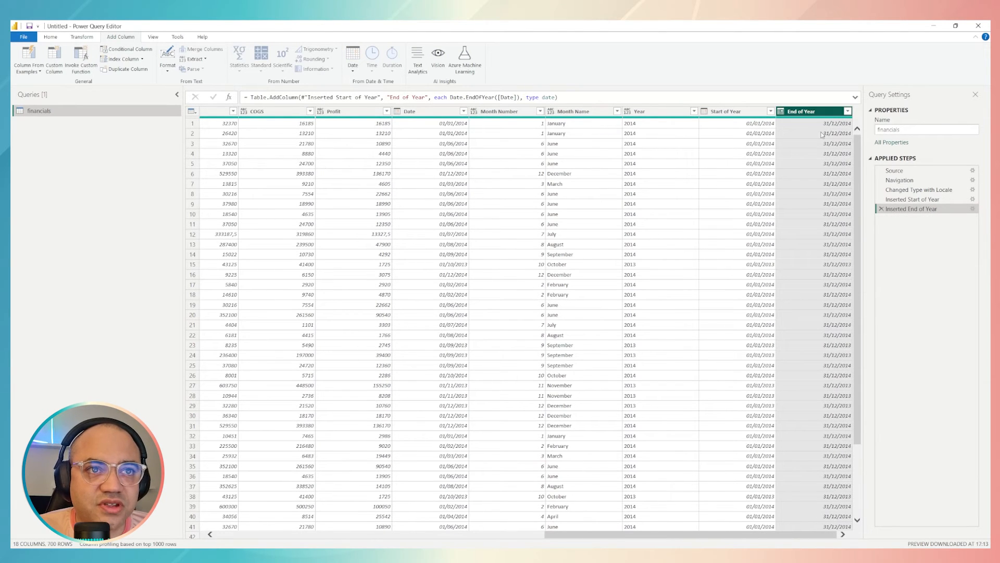
pyautogui.click(754, 126)
pyautogui.click(816, 125)
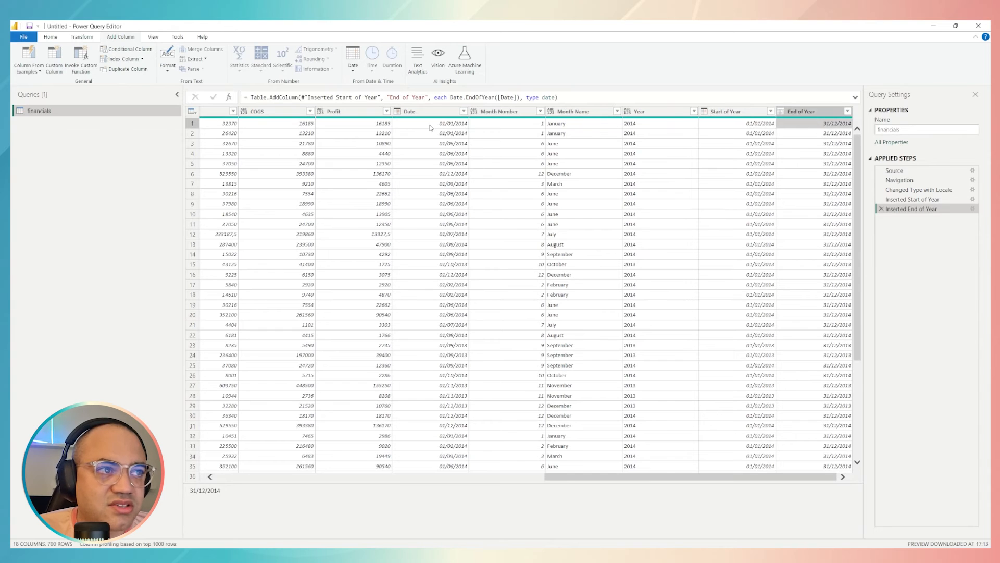
pyautogui.click(430, 126)
pyautogui.click(820, 124)
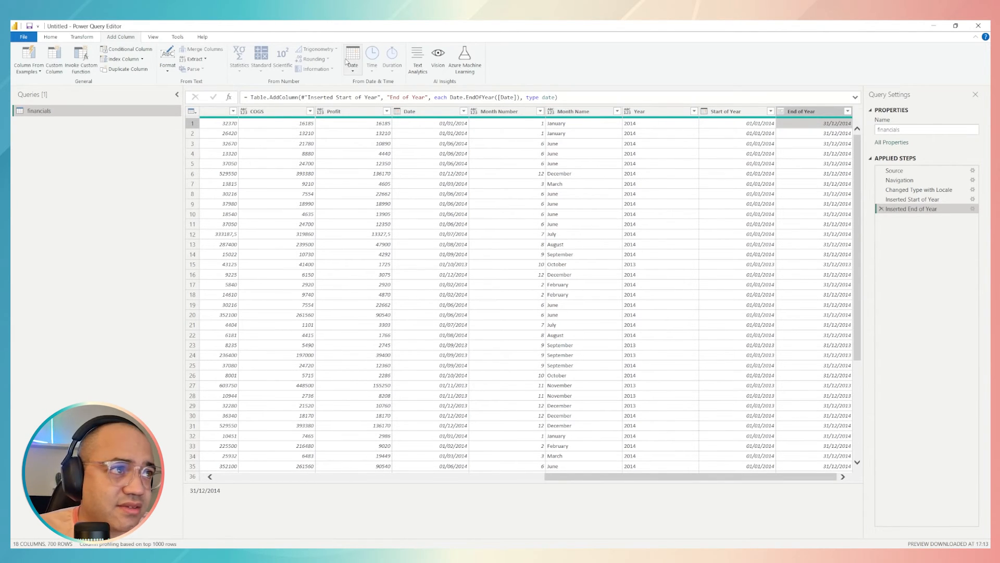
# Add a Days in Month column derived from the Date column
pyautogui.click(353, 67)
pyautogui.click(440, 113)
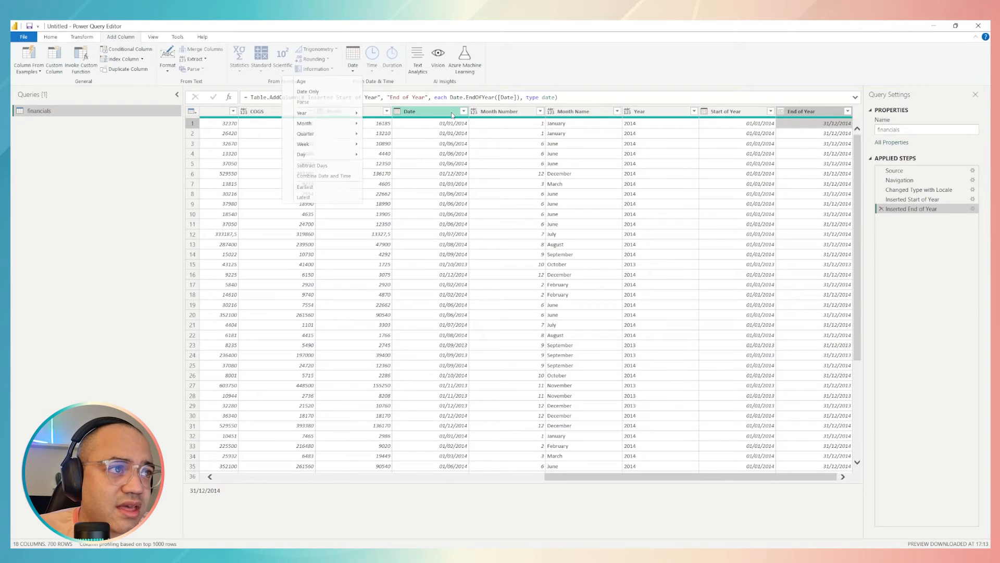
pyautogui.click(434, 112)
pyautogui.click(354, 62)
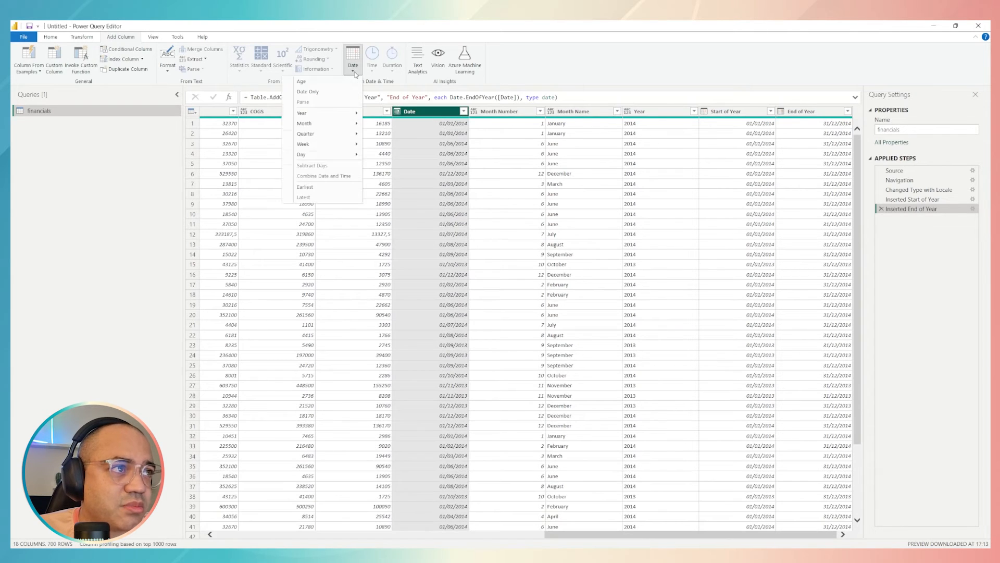
pyautogui.moveTo(350, 123)
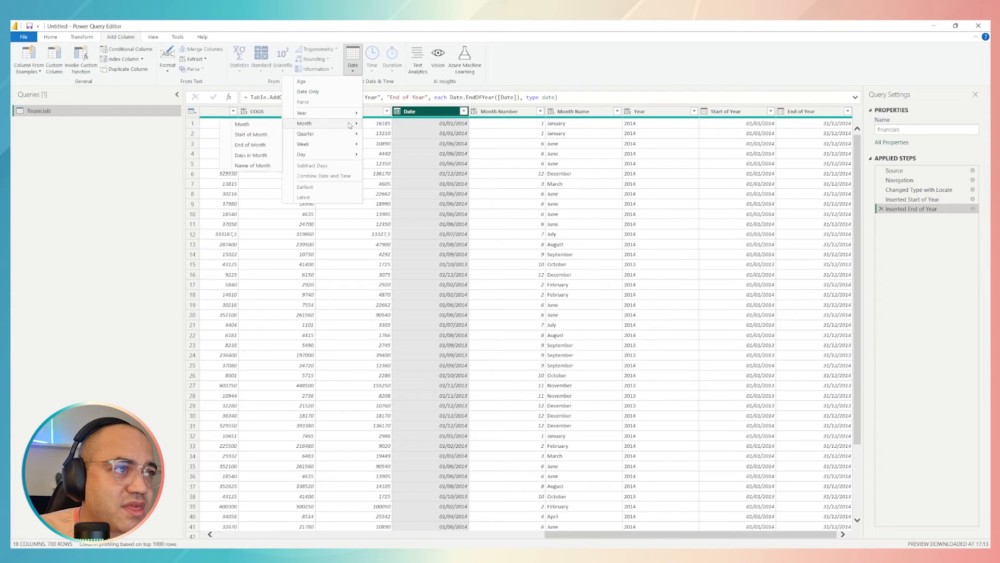
pyautogui.click(267, 155)
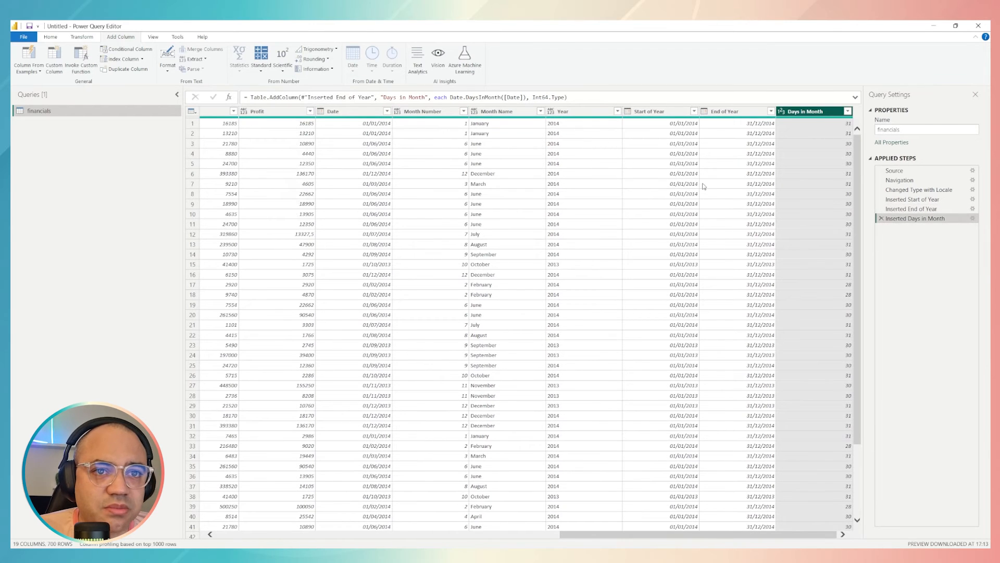
# Check the Days in Month values against the dates and month names in several rows, including a February row further down
pyautogui.click(833, 124)
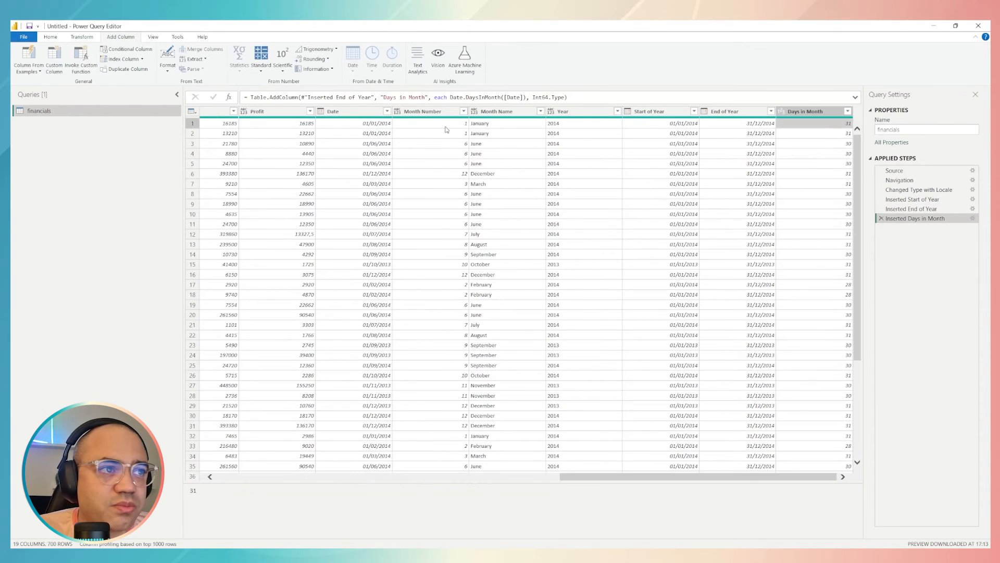
pyautogui.click(377, 125)
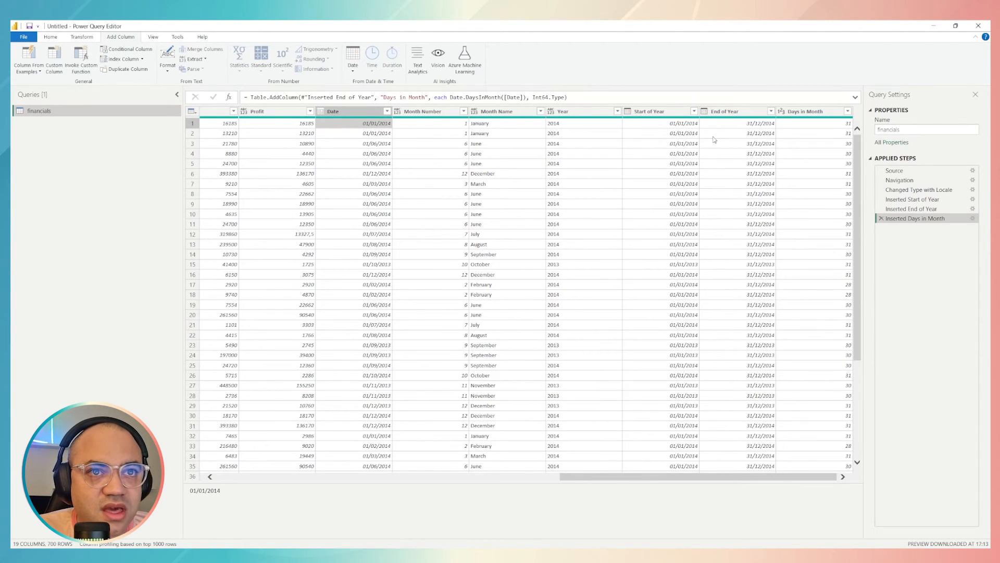
pyautogui.click(790, 126)
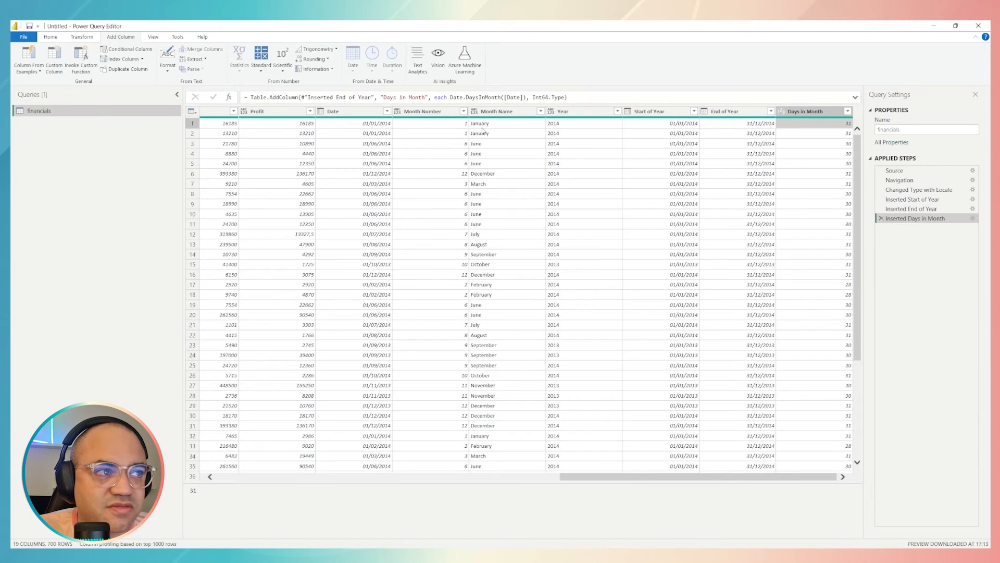
pyautogui.click(819, 147)
pyautogui.click(386, 142)
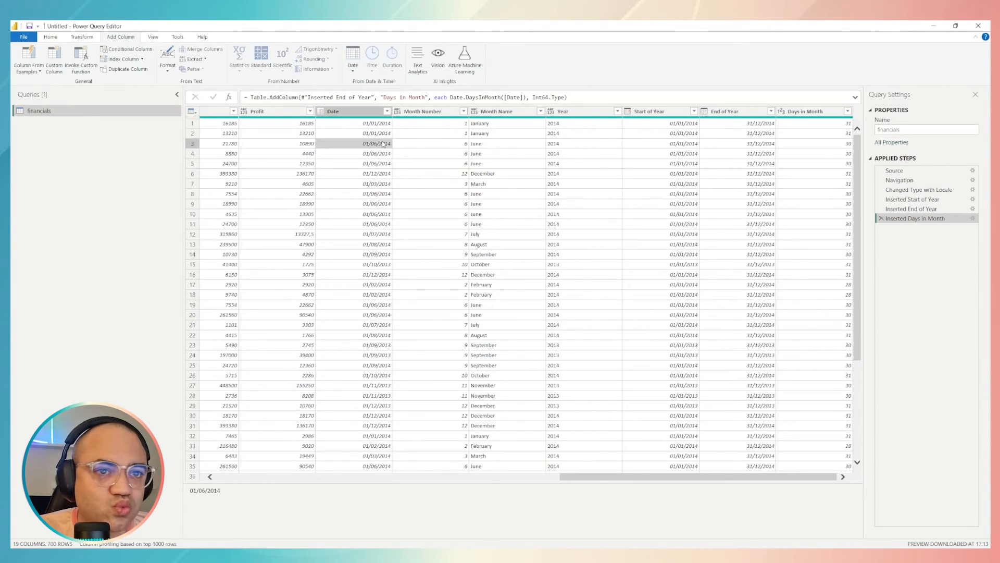
pyautogui.scroll(-20, 762, 252)
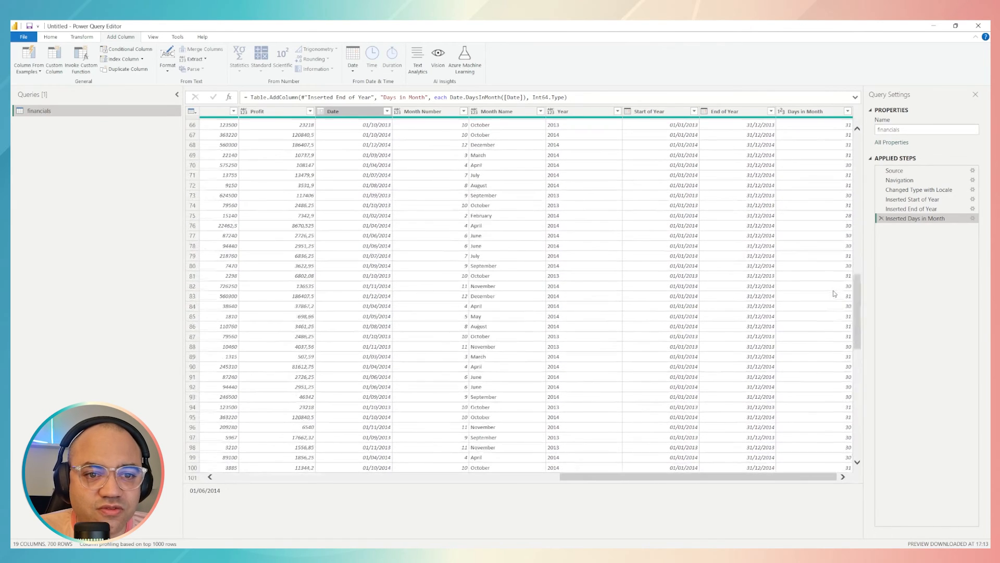
pyautogui.click(830, 176)
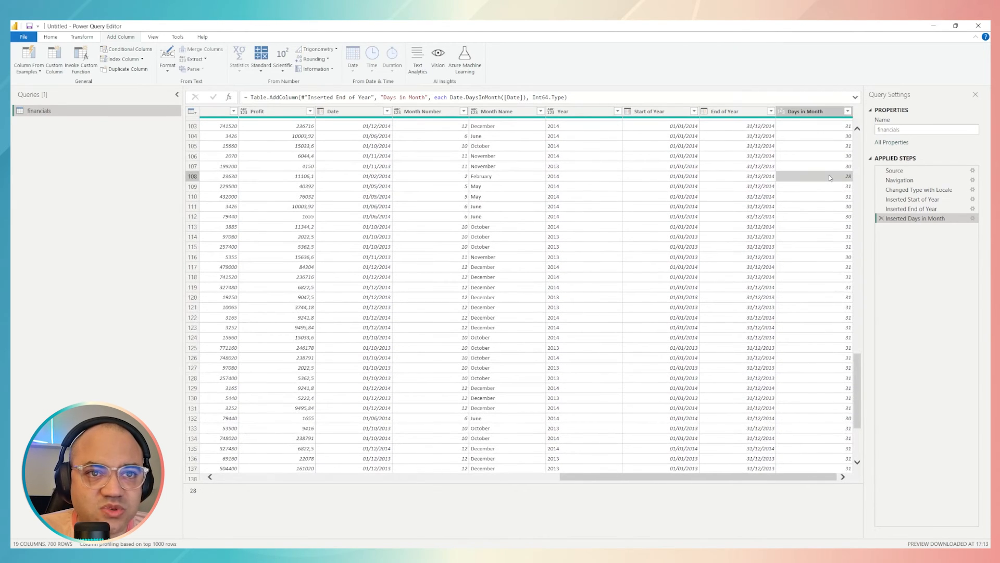
pyautogui.click(481, 177)
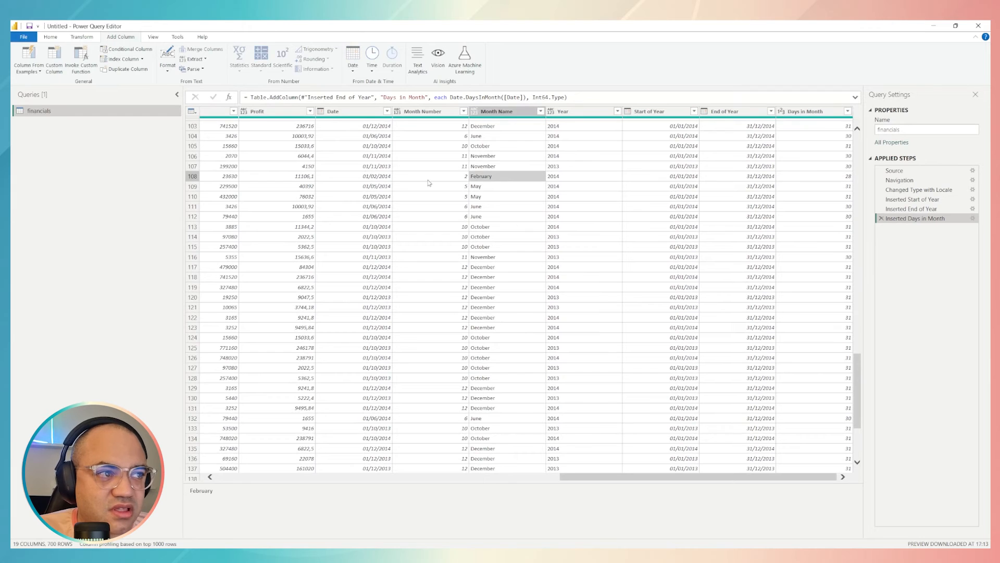
pyautogui.click(382, 177)
pyautogui.click(814, 177)
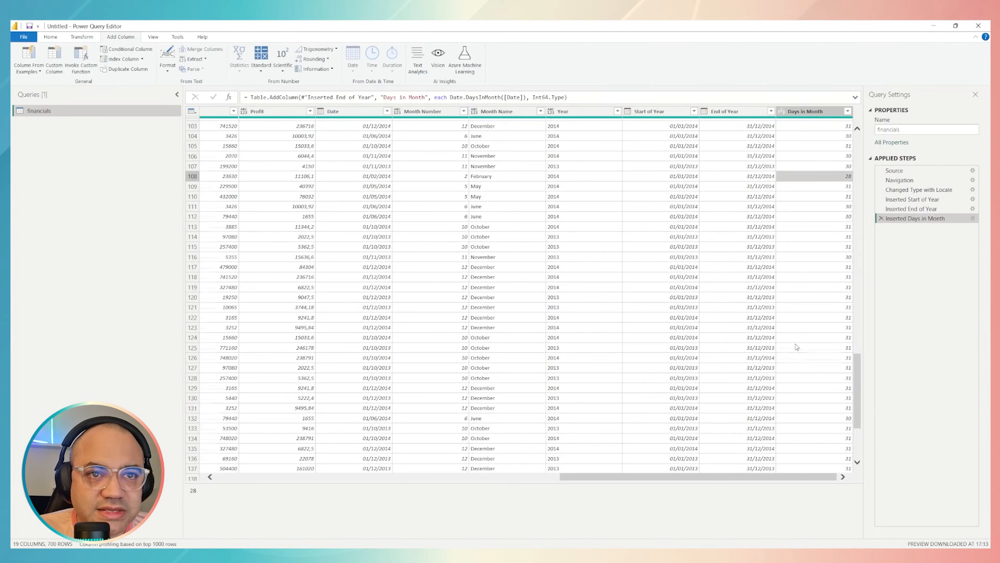
pyautogui.scroll(20, 794, 345)
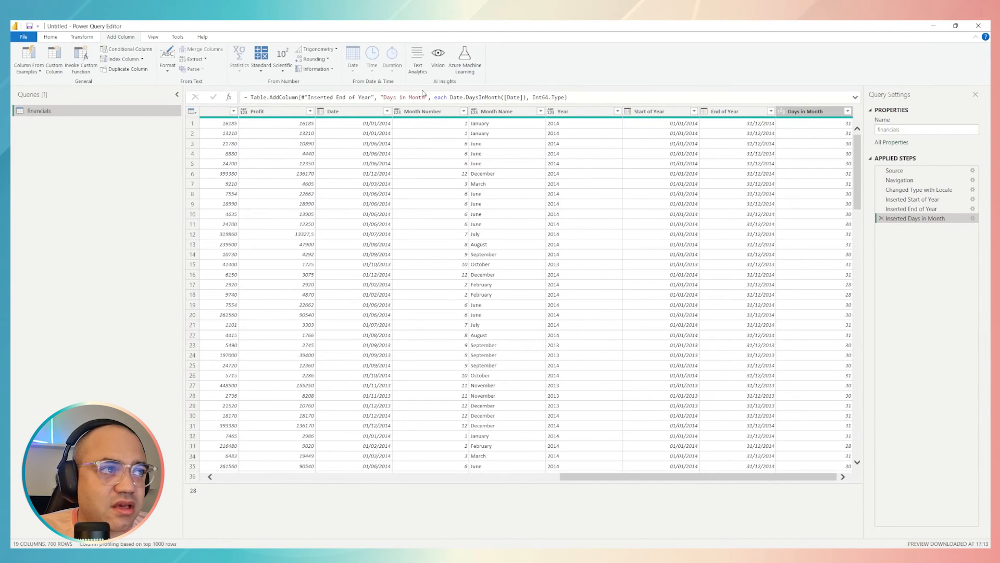
pyautogui.click(801, 113)
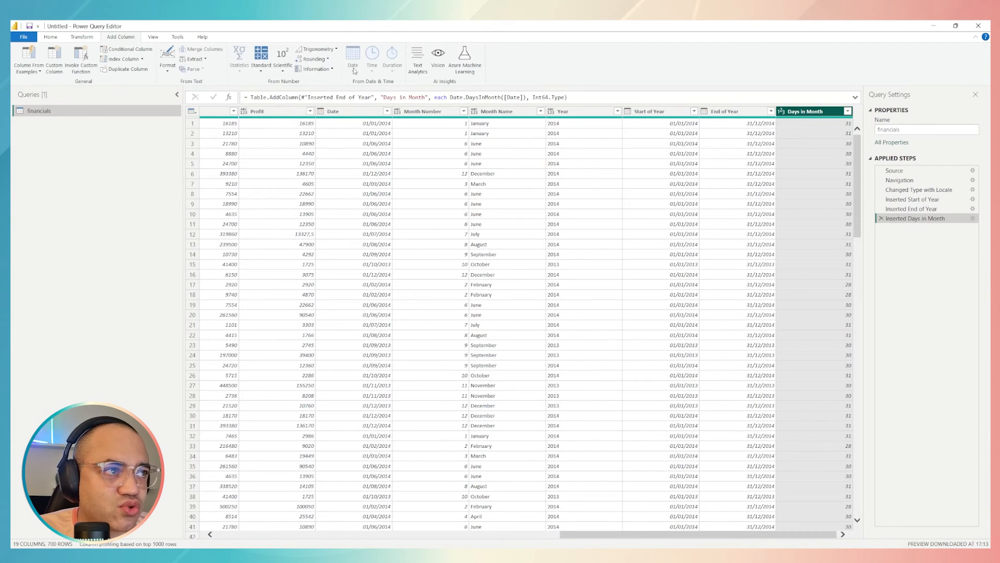
pyautogui.click(363, 111)
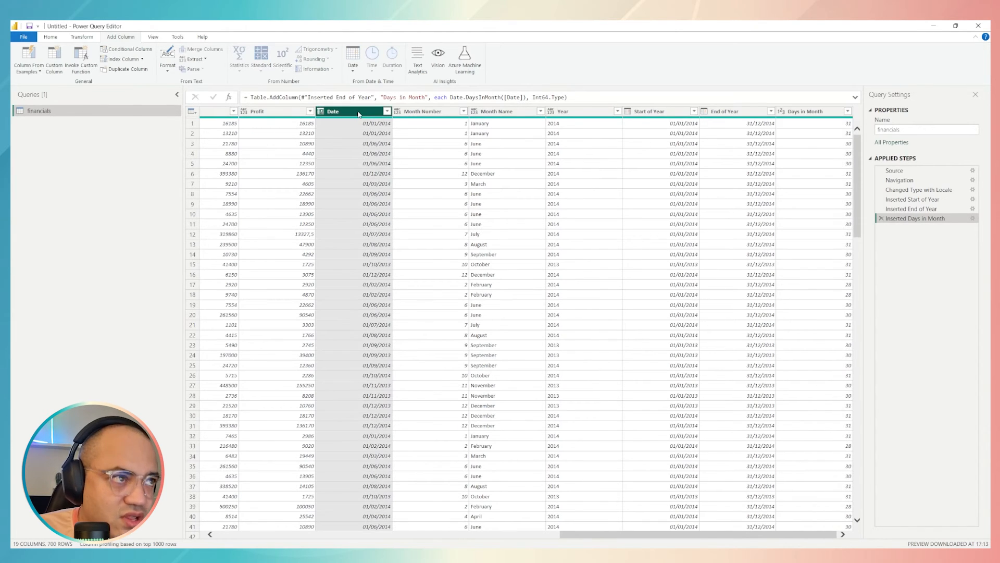
pyautogui.click(353, 63)
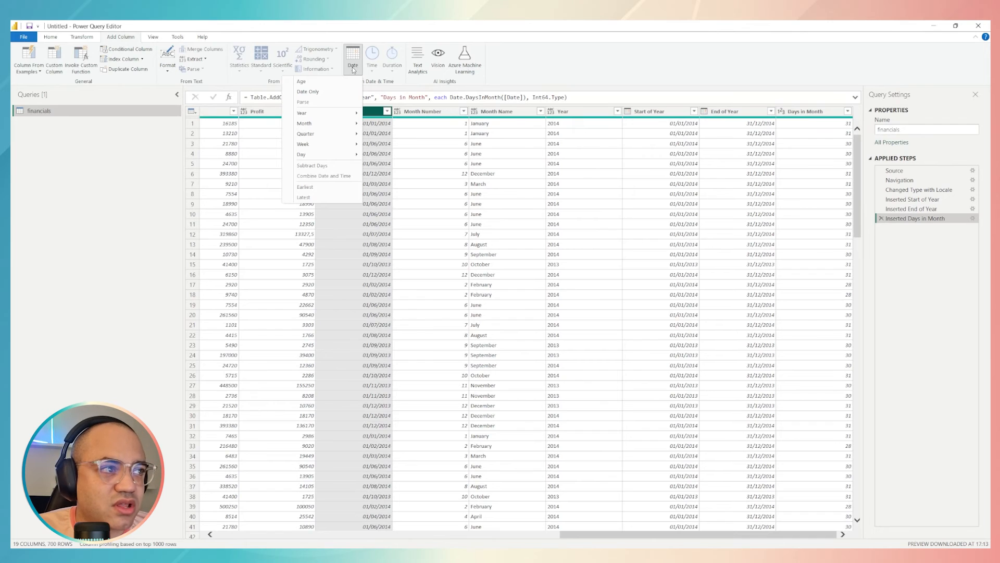
pyautogui.click(532, 167)
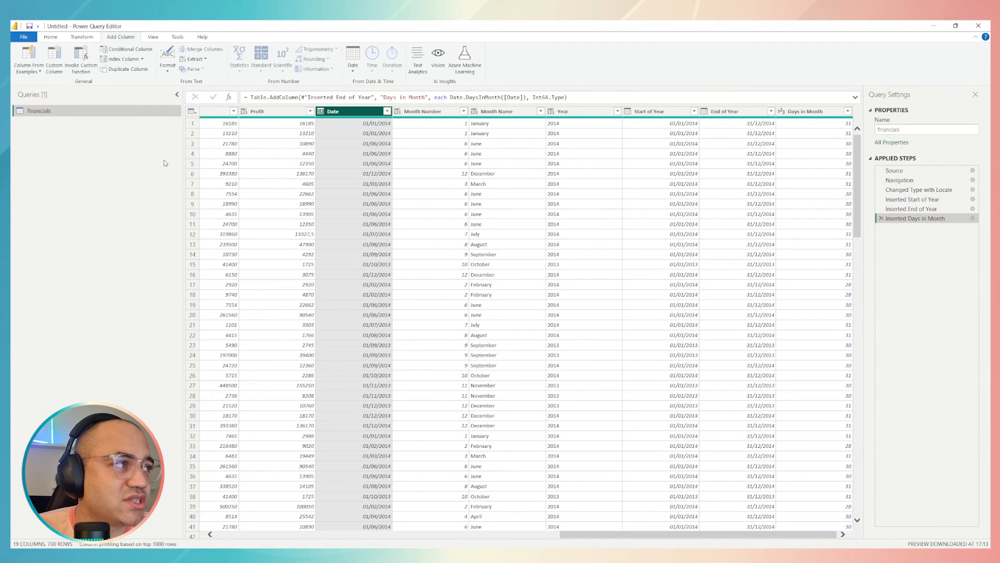
# Start a new custom column and name it Current Date
pyautogui.doubleClick(118, 37)
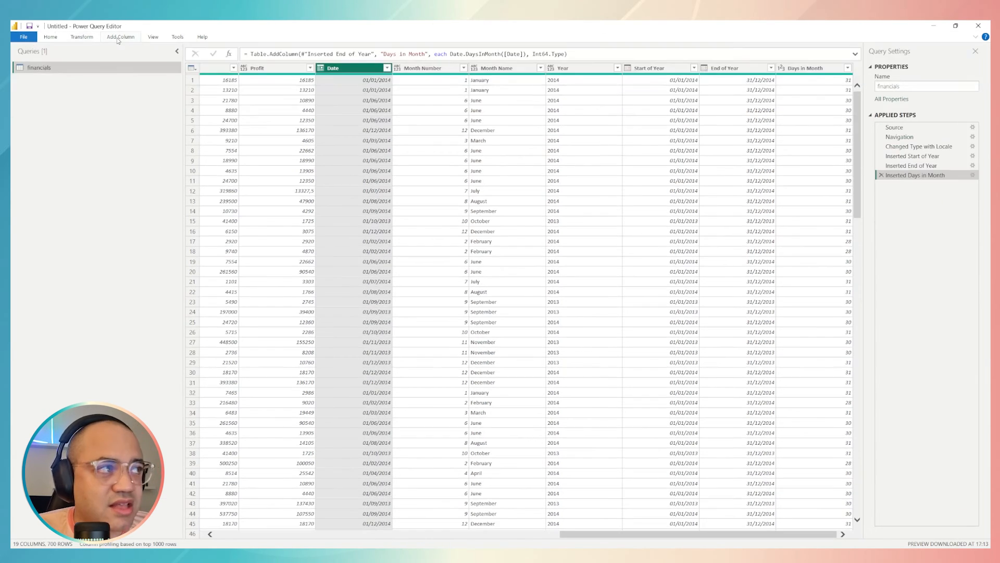
pyautogui.press('capslock')
pyautogui.click(118, 37)
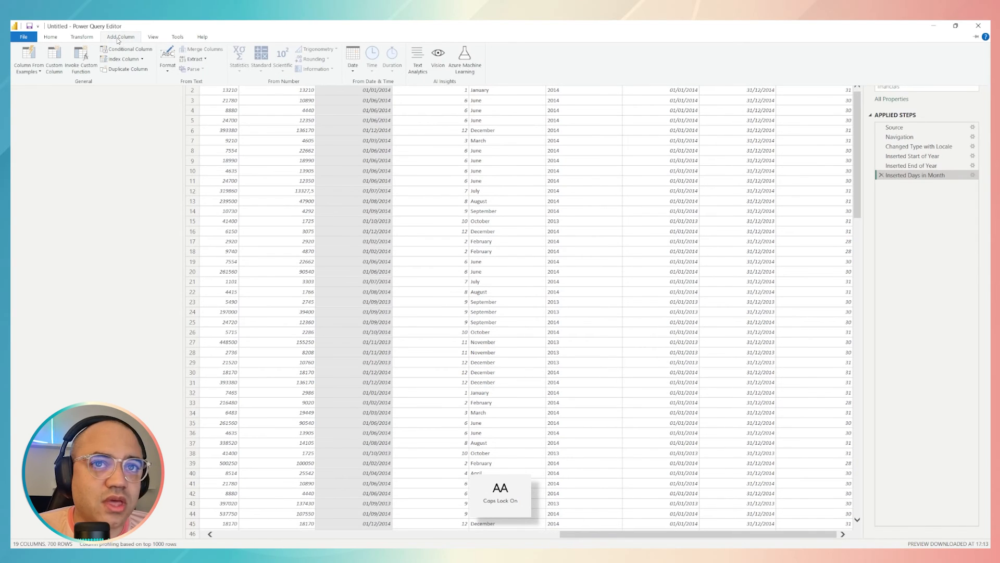
pyautogui.click(55, 57)
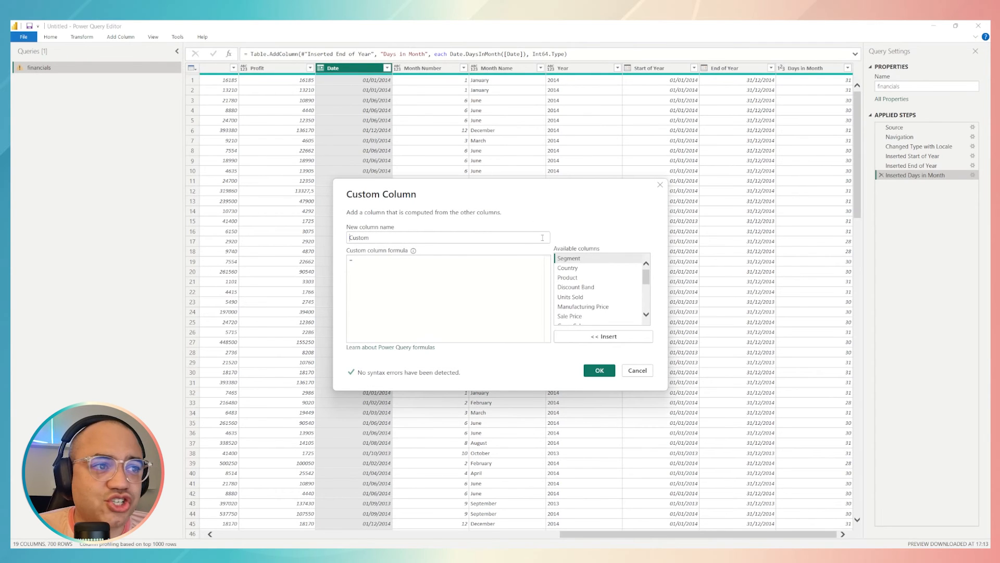
pyautogui.moveTo(479, 203); pyautogui.dragTo(637, 184)
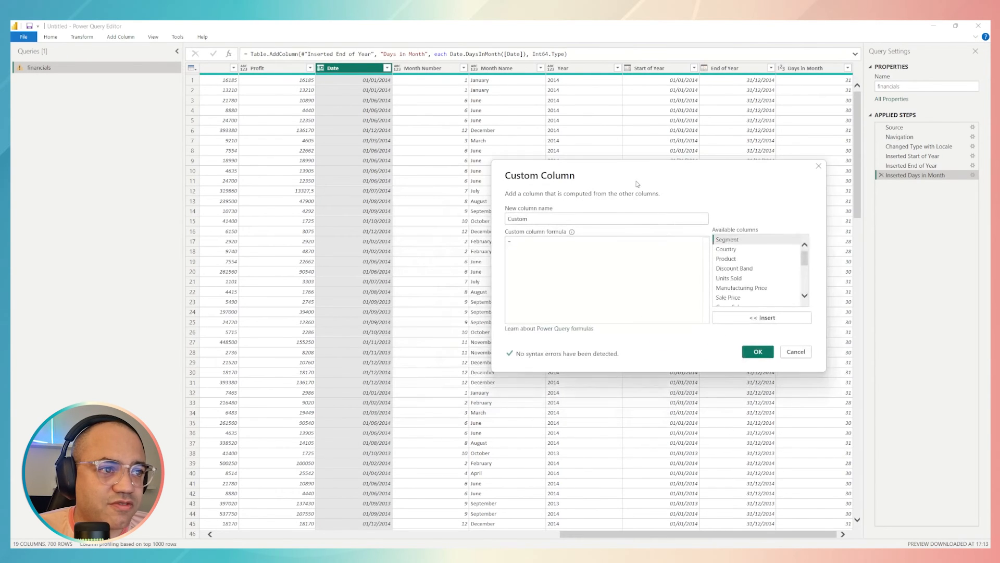
pyautogui.doubleClick(544, 219)
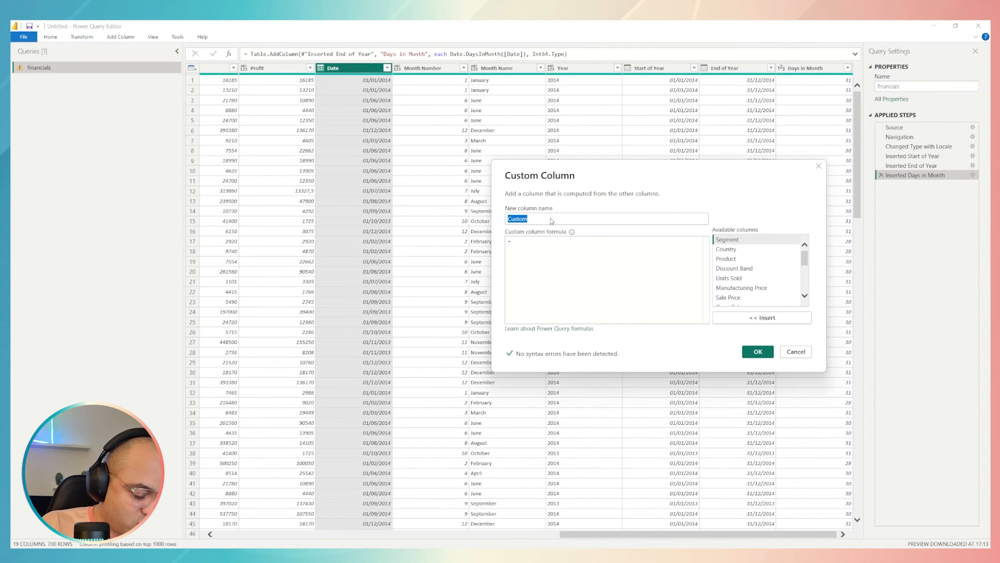
pyautogui.write('cURRENT')
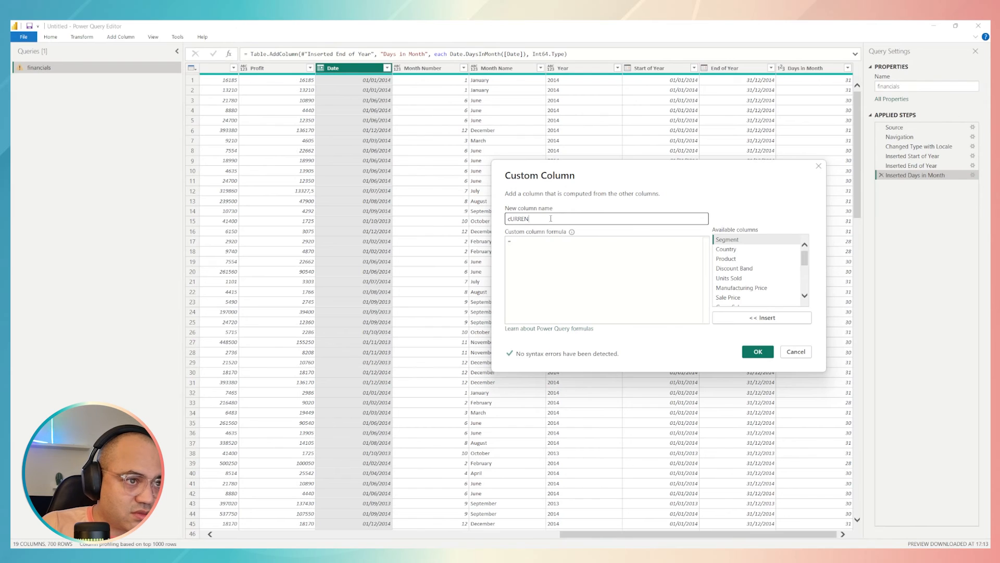
pyautogui.press('BackSpace')
pyautogui.press('BackSpace')
pyautogui.press('BackSpace')
pyautogui.press('BackSpace')
pyautogui.press('BackSpace')
pyautogui.press('BackSpace')
pyautogui.press('capslock')
pyautogui.write('Curre')
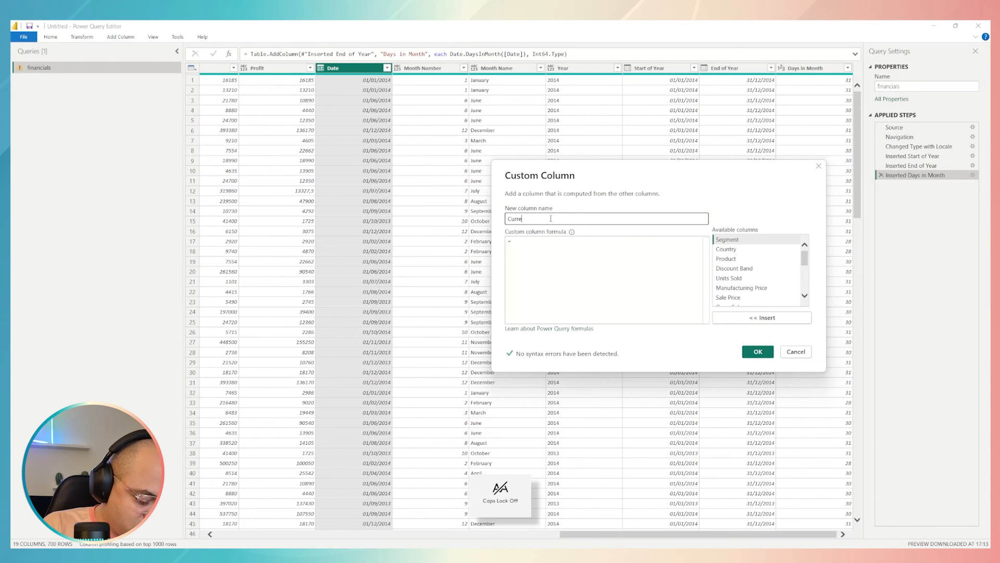
pyautogui.write('nt Date')
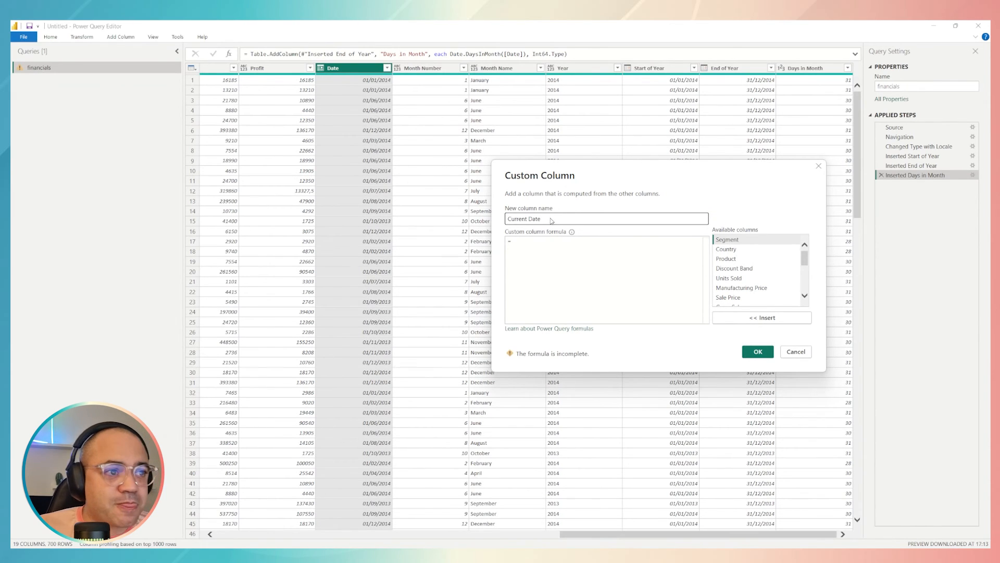
# Enter DateTime.LocalNow() as the formula of the Current Date custom column and create the column
pyautogui.click(529, 243)
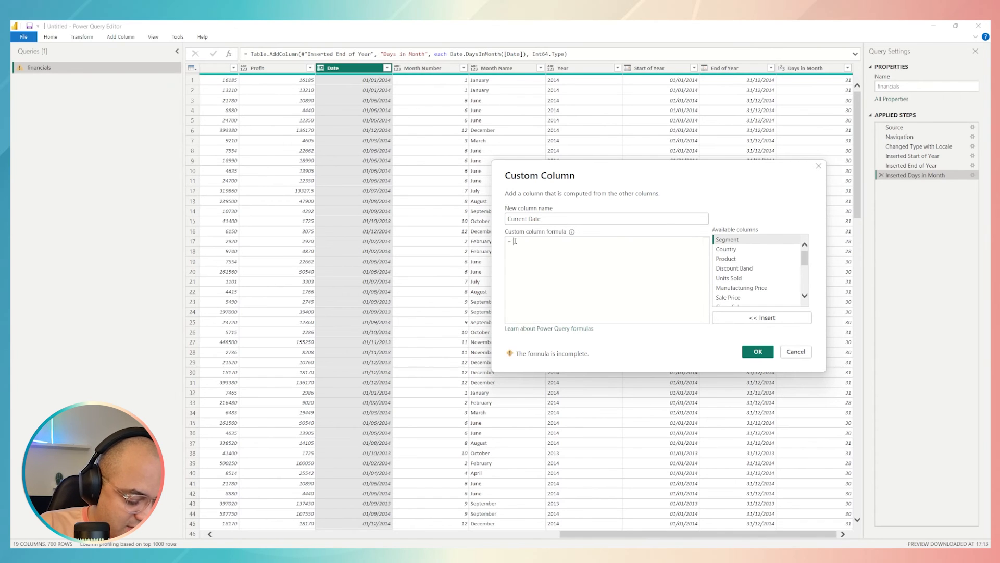
pyautogui.write('datetime')
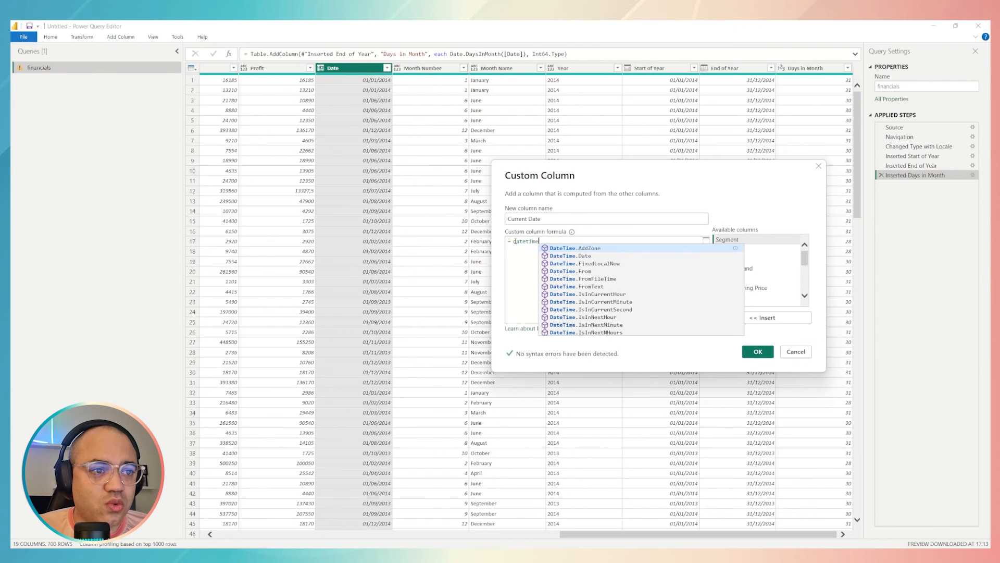
pyautogui.press('Down')
pyautogui.press('Down')
pyautogui.press('Down')
pyautogui.press('Down')
pyautogui.press('Down')
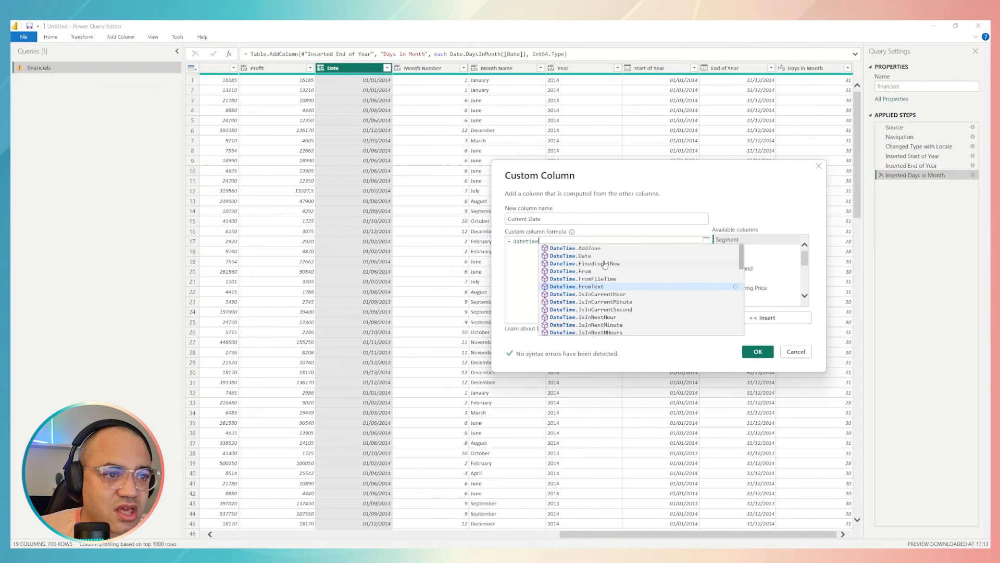
pyautogui.press('Down')
pyautogui.press('Down')
pyautogui.press('Down')
pyautogui.press('Down')
pyautogui.press('Down')
pyautogui.press('Down')
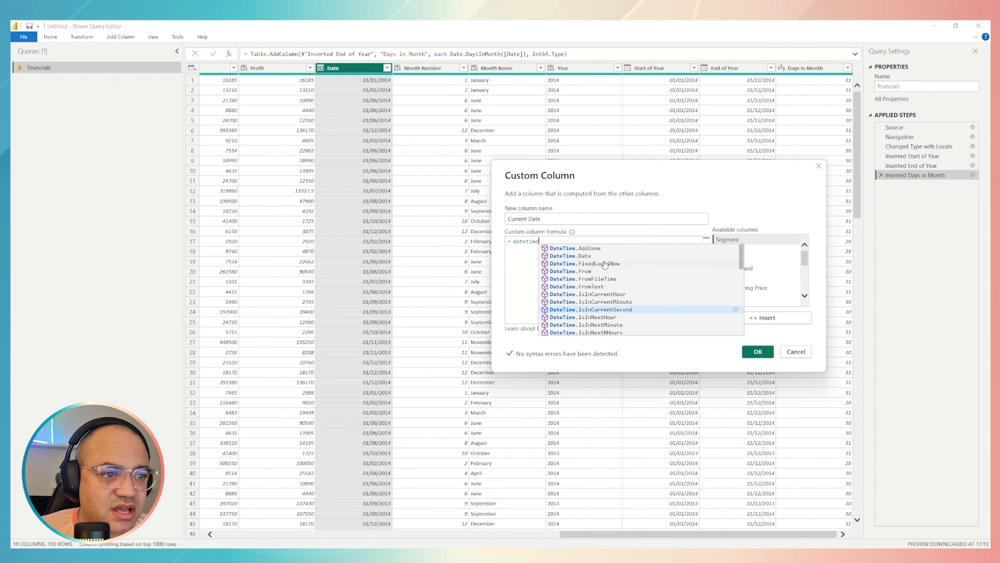
pyautogui.press('Down')
pyautogui.press('Down')
pyautogui.press('Down')
pyautogui.press('Down')
pyautogui.press('Down')
pyautogui.press('Down')
pyautogui.press('Down')
pyautogui.press('Down')
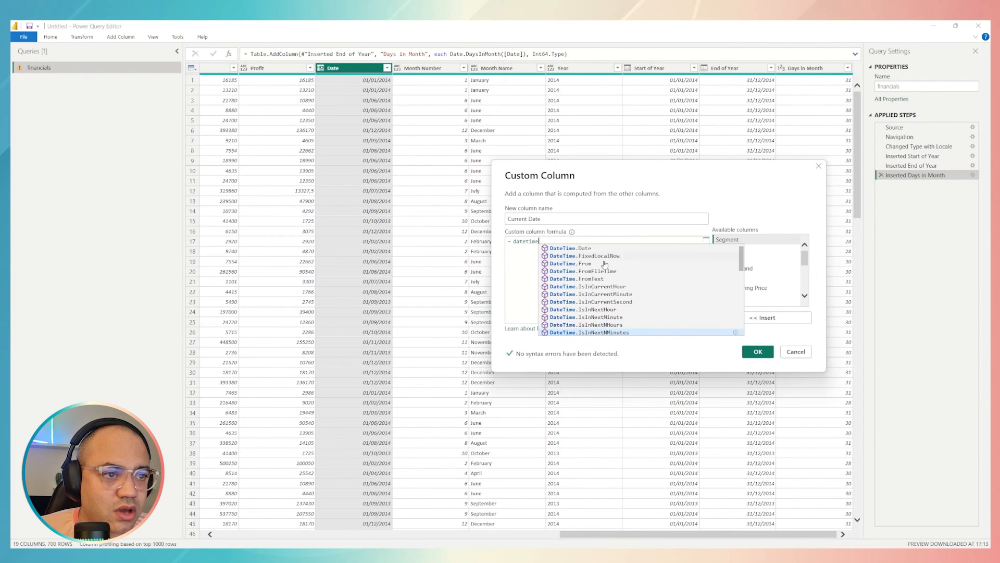
pyautogui.press('Down')
pyautogui.press('Down')
pyautogui.press('Down')
pyautogui.press('Down')
pyautogui.press('Down')
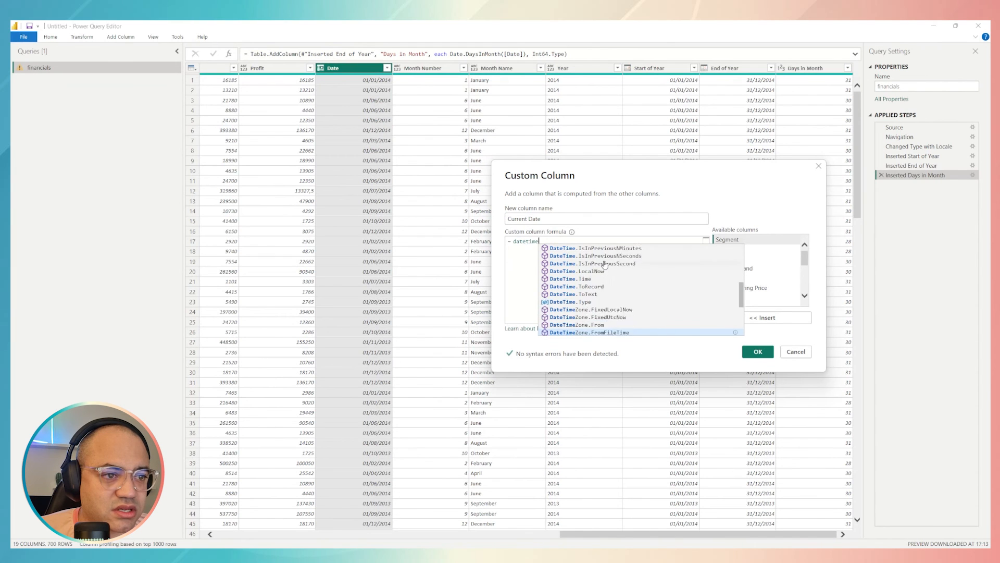
pyautogui.press('Up')
pyautogui.press('Up')
pyautogui.press('Up')
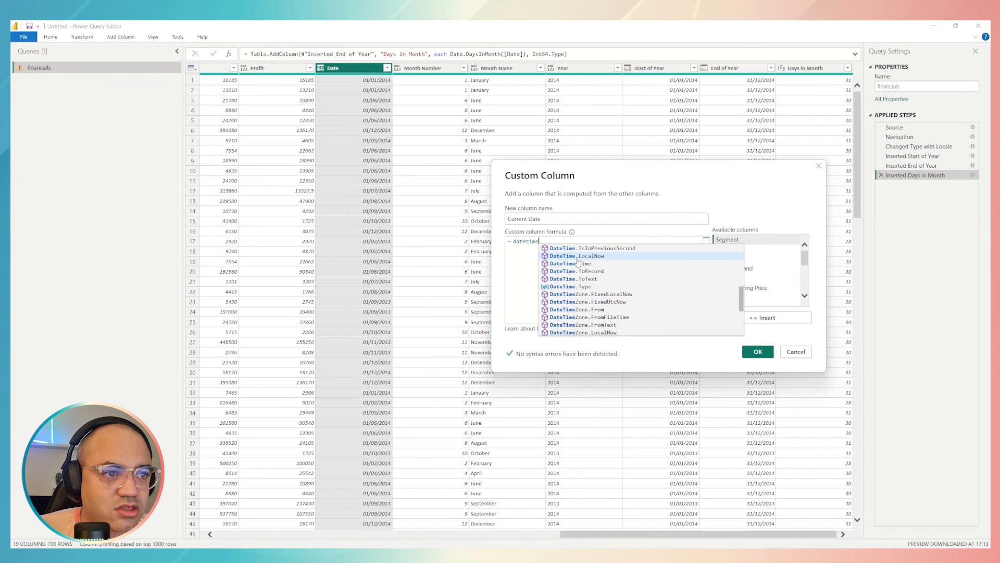
pyautogui.click(598, 257)
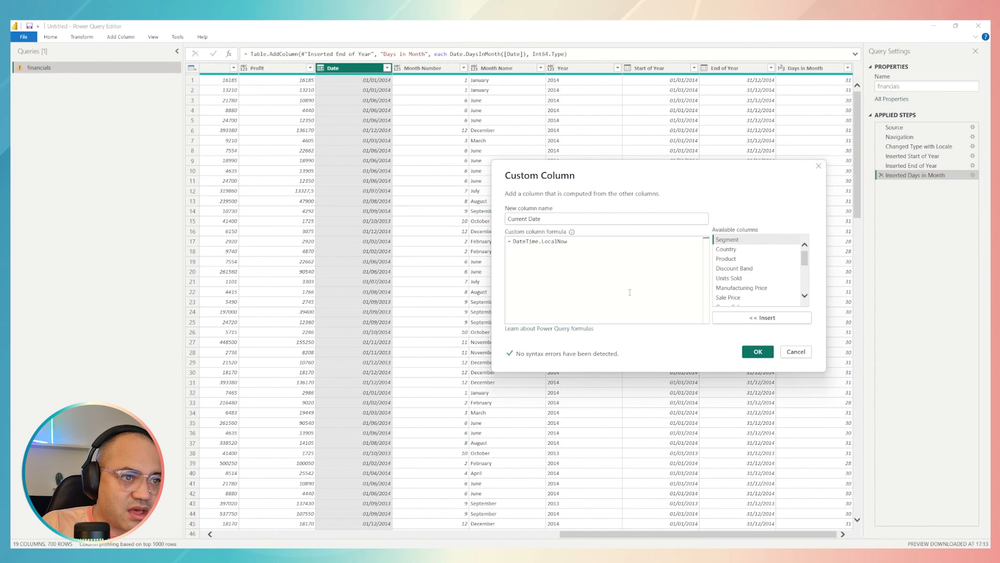
pyautogui.write('()')
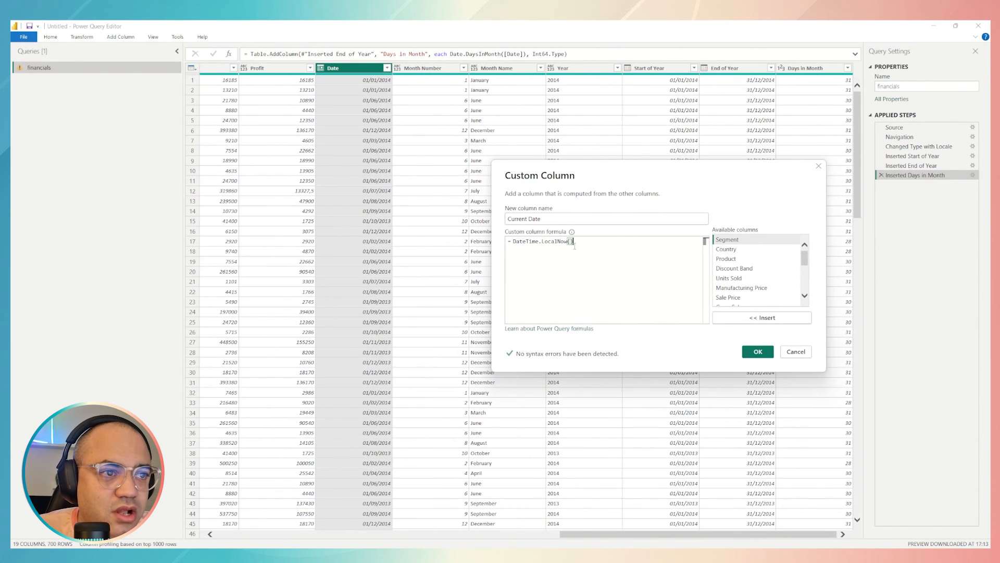
pyautogui.click(758, 351)
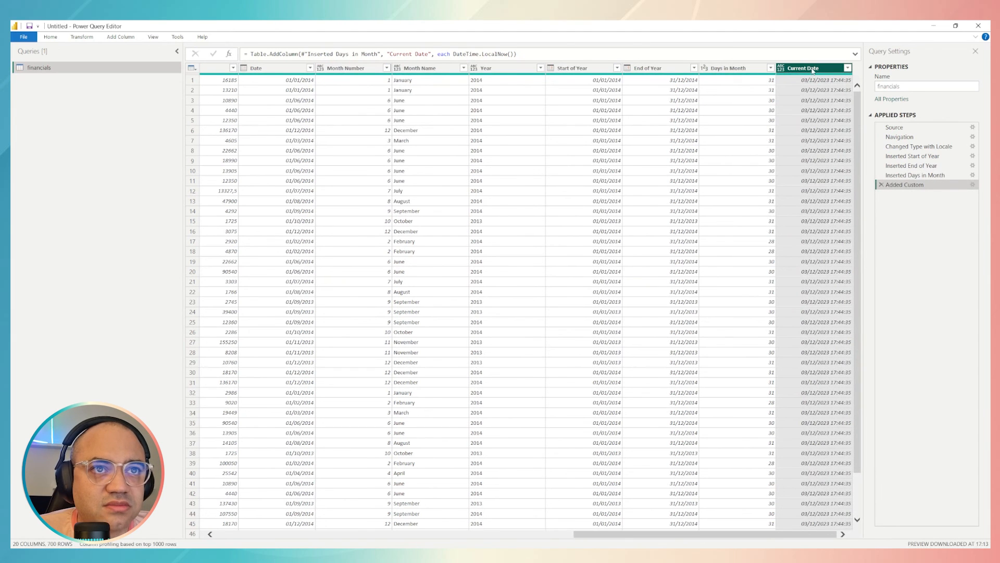
# Change the data type of the Current Date column to Date
pyautogui.click(976, 37)
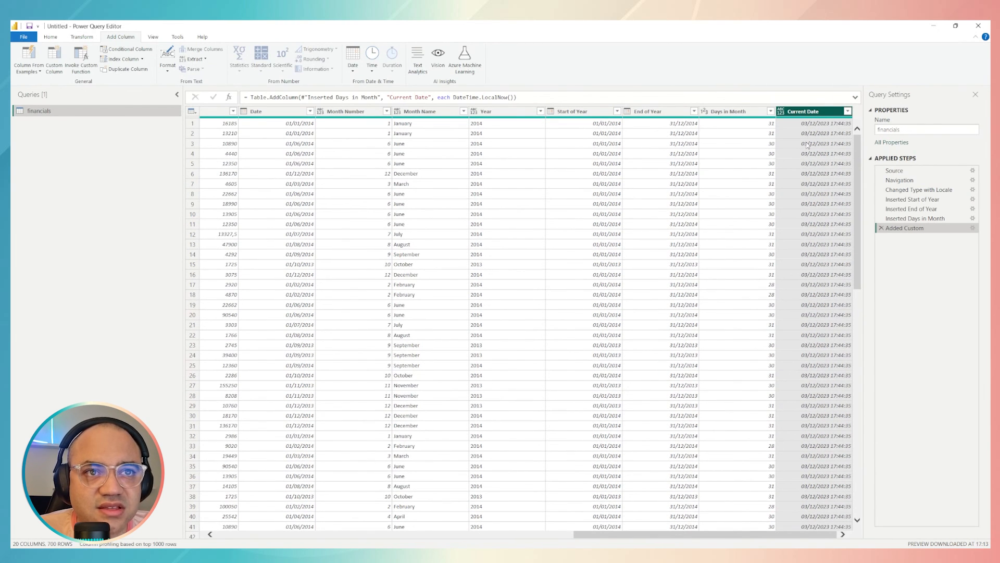
pyautogui.click(782, 112)
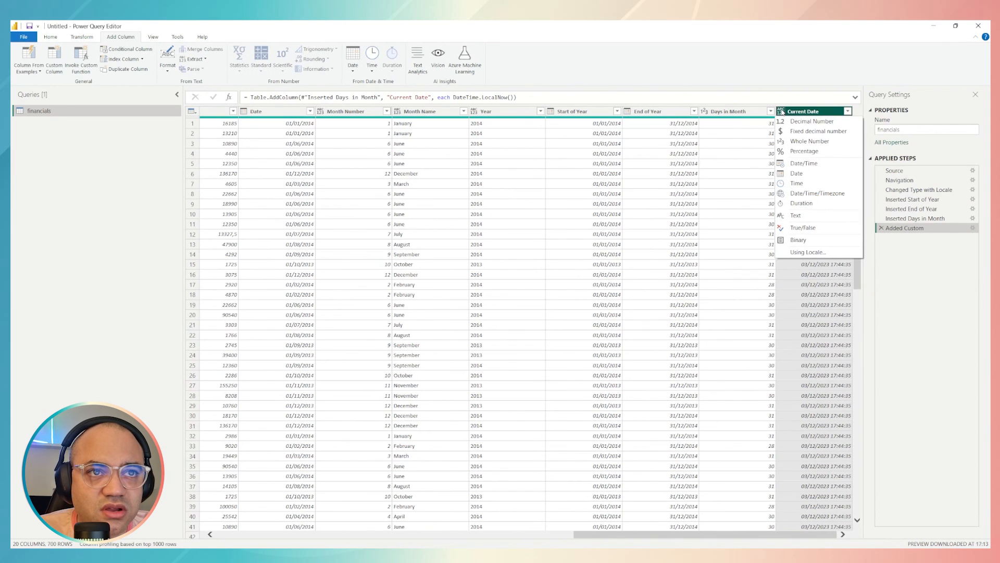
pyautogui.click(805, 176)
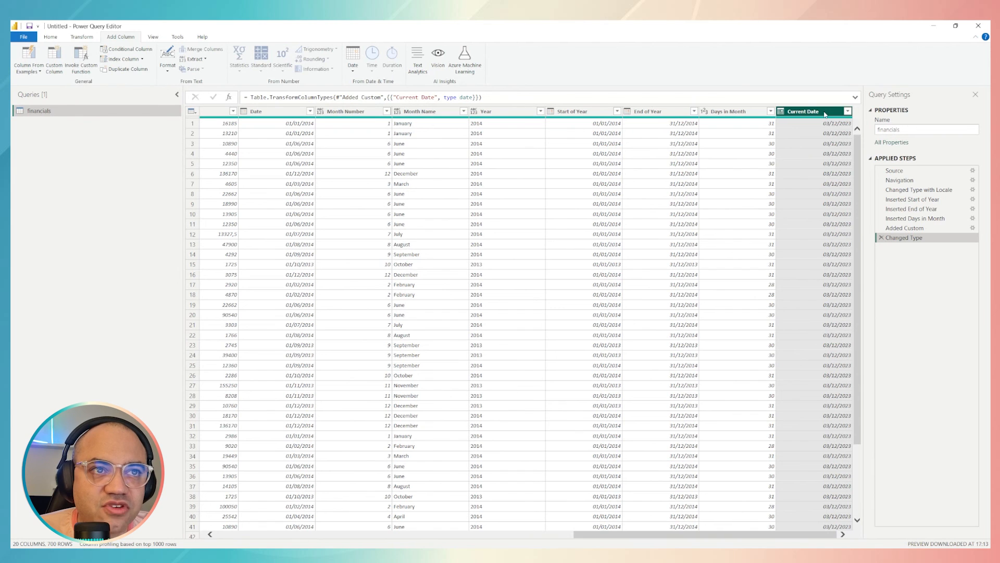
# Review the End of Year, Start of Year, Date and Days in Month columns alongside the Current Date column
pyautogui.click(665, 115)
pyautogui.click(586, 114)
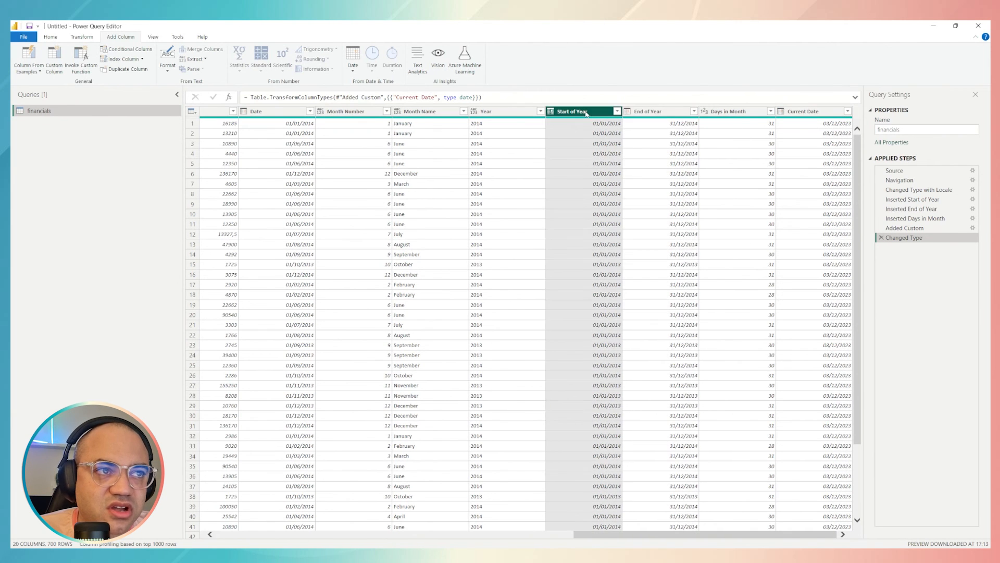
pyautogui.click(271, 112)
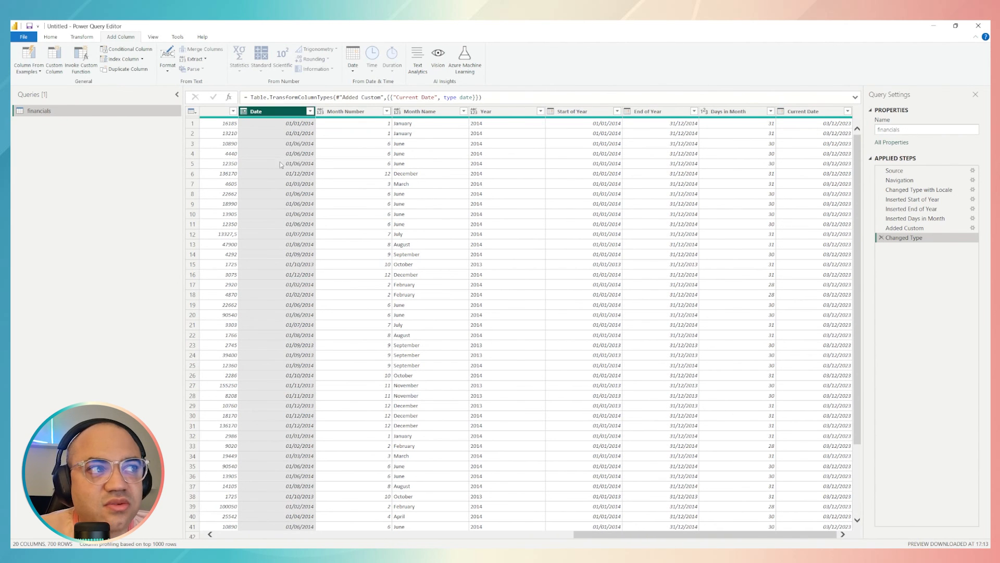
pyautogui.click(730, 111)
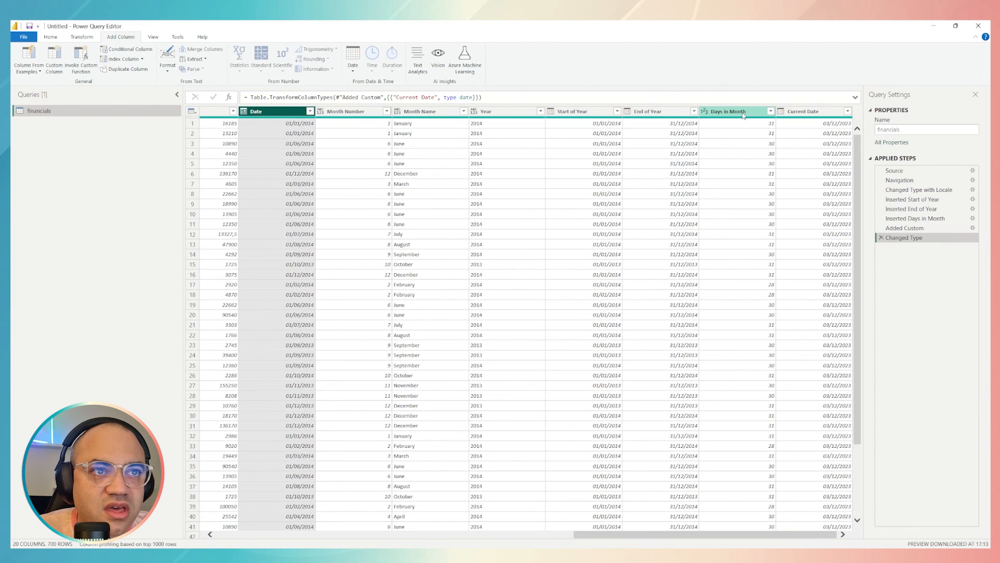